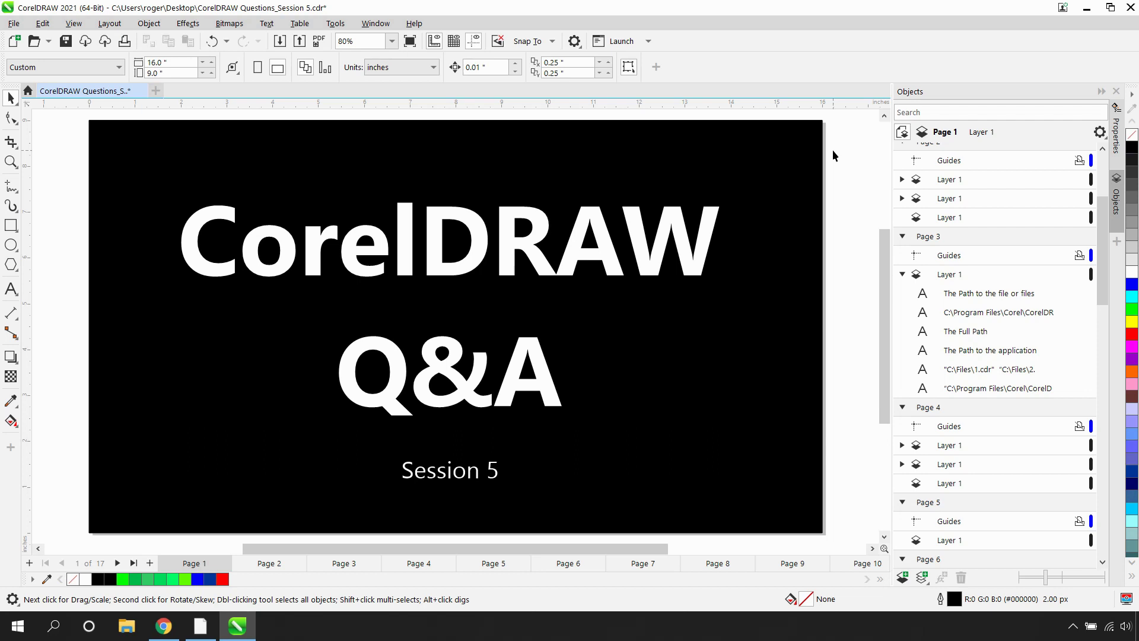
# Step: Go to page 3 of the Q&A document to read the application and file path notes
pyautogui.press('pagedown')
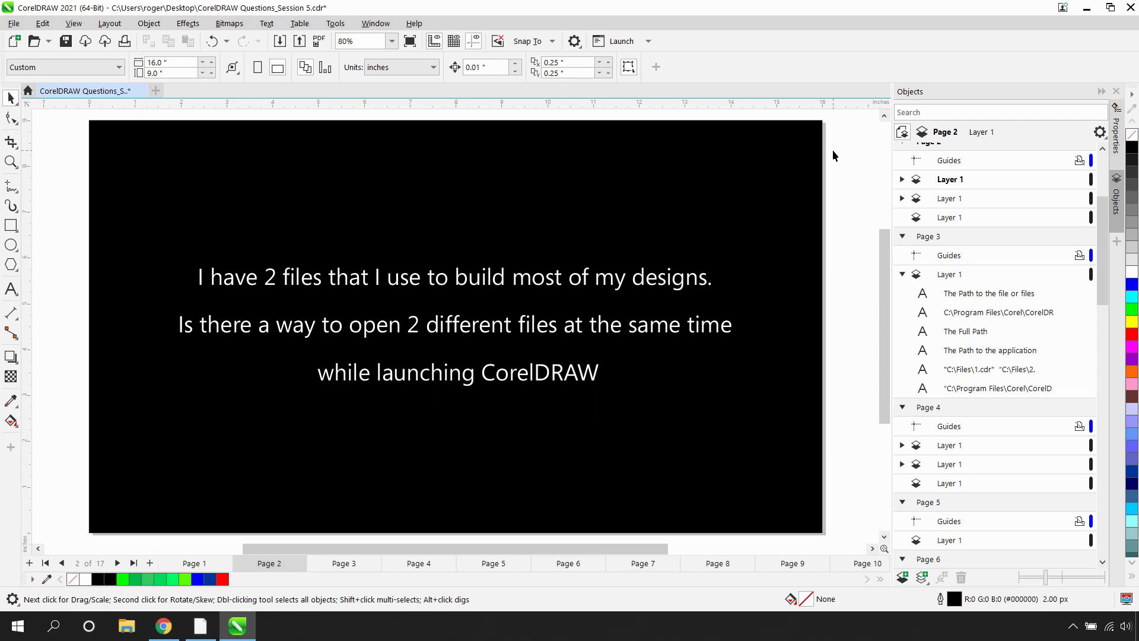
pyautogui.press('pagedown')
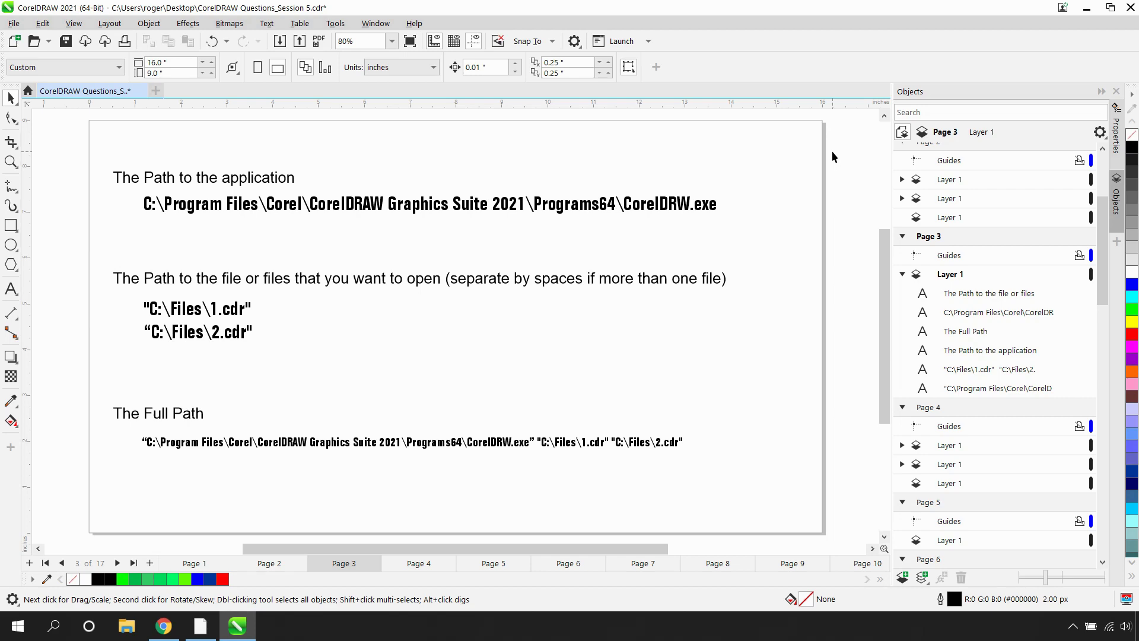
# Step: Minimize CorelDRAW and start creating a new shortcut on the Windows desktop
pyautogui.click(1084, 10)
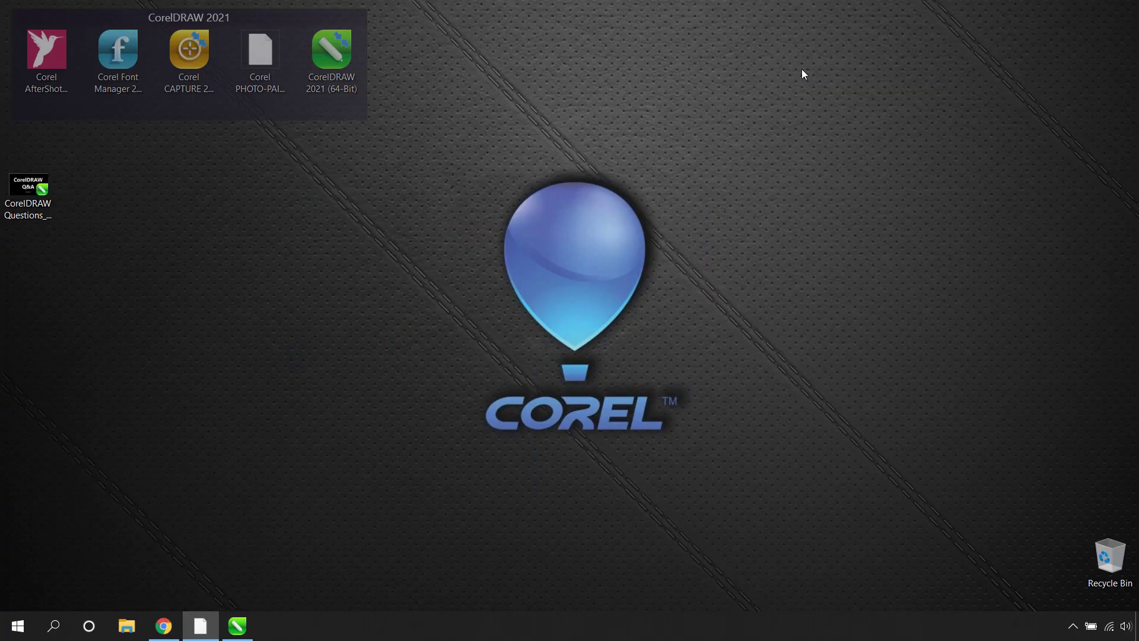
pyautogui.rightClick(341, 227)
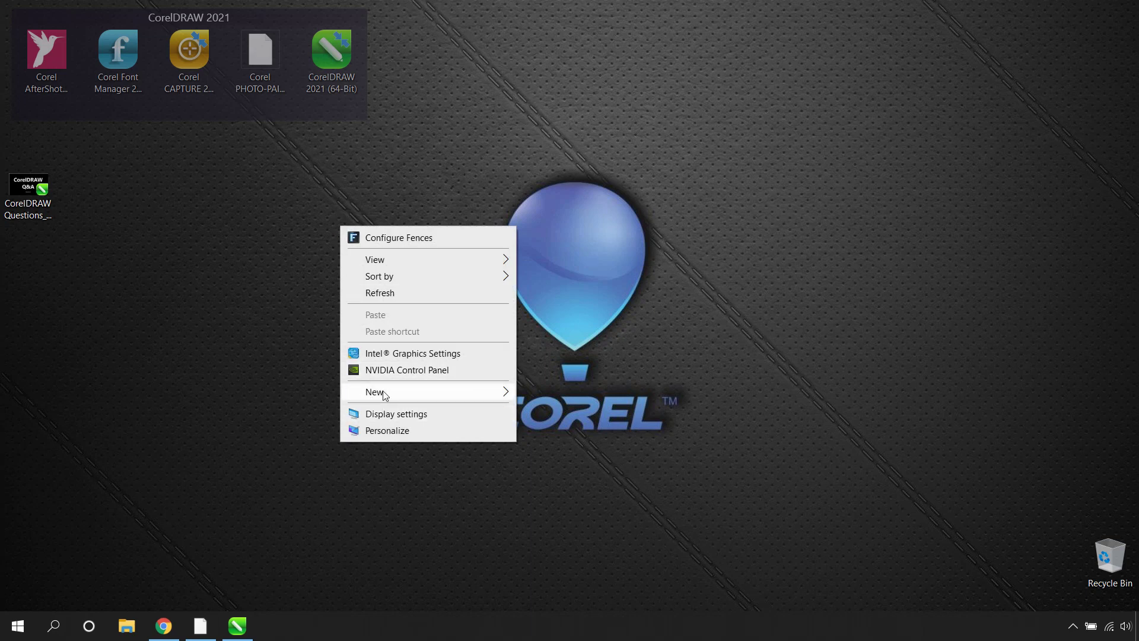
pyautogui.moveTo(384, 394)
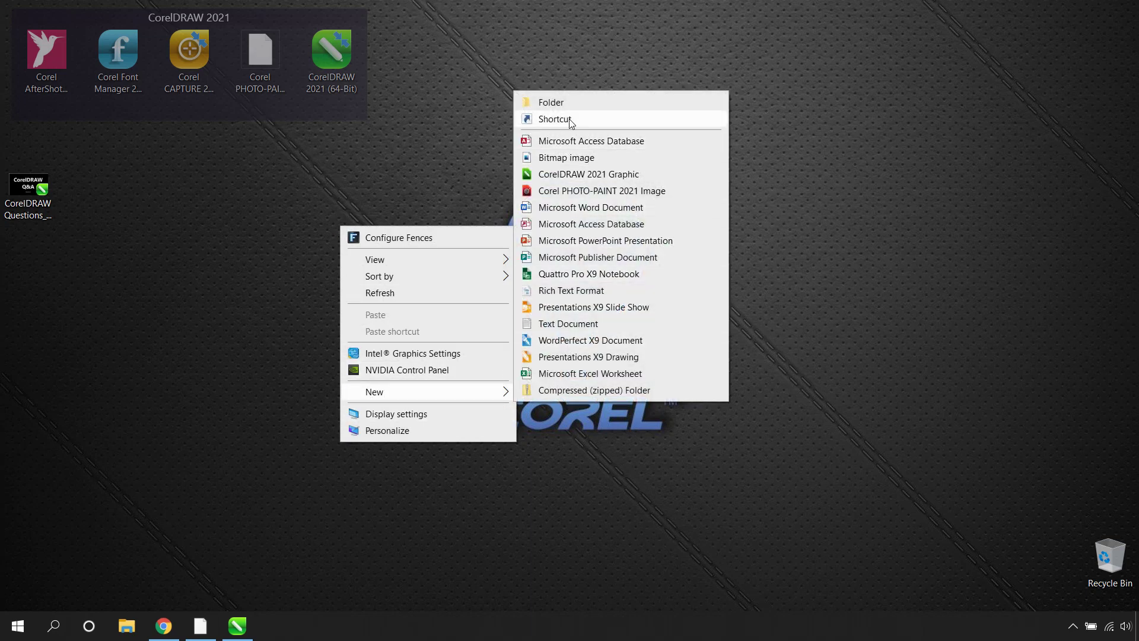
pyautogui.click(555, 119)
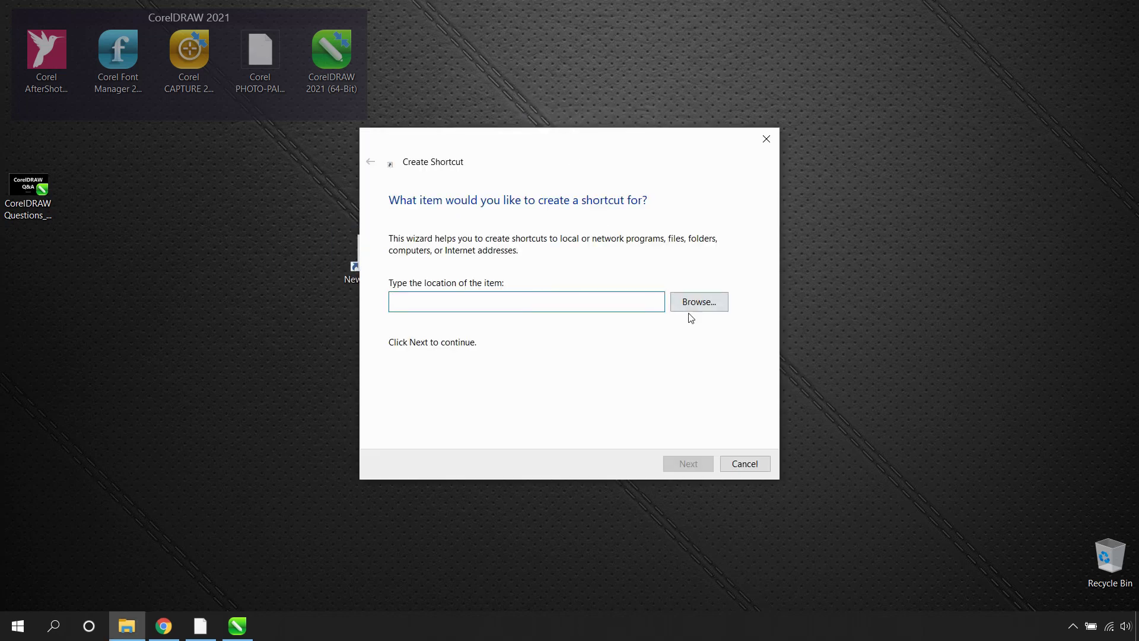
# Step: Browse for the shortcut target and expand This PC, OS (C:), Program Files and the Corel folder
pyautogui.click(704, 304)
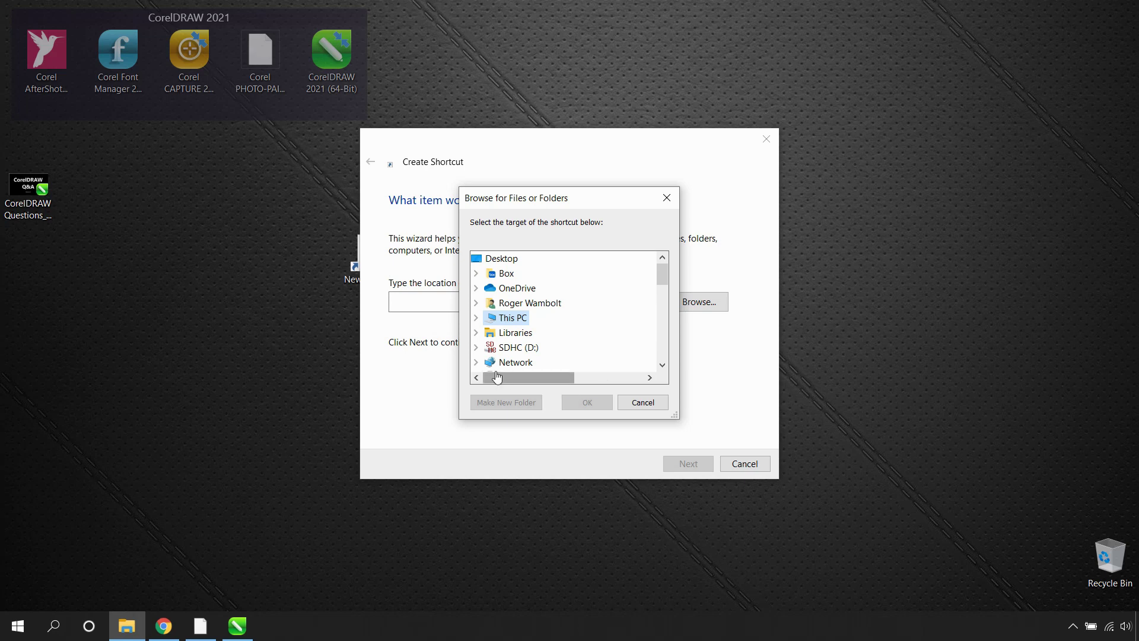
pyautogui.click(477, 318)
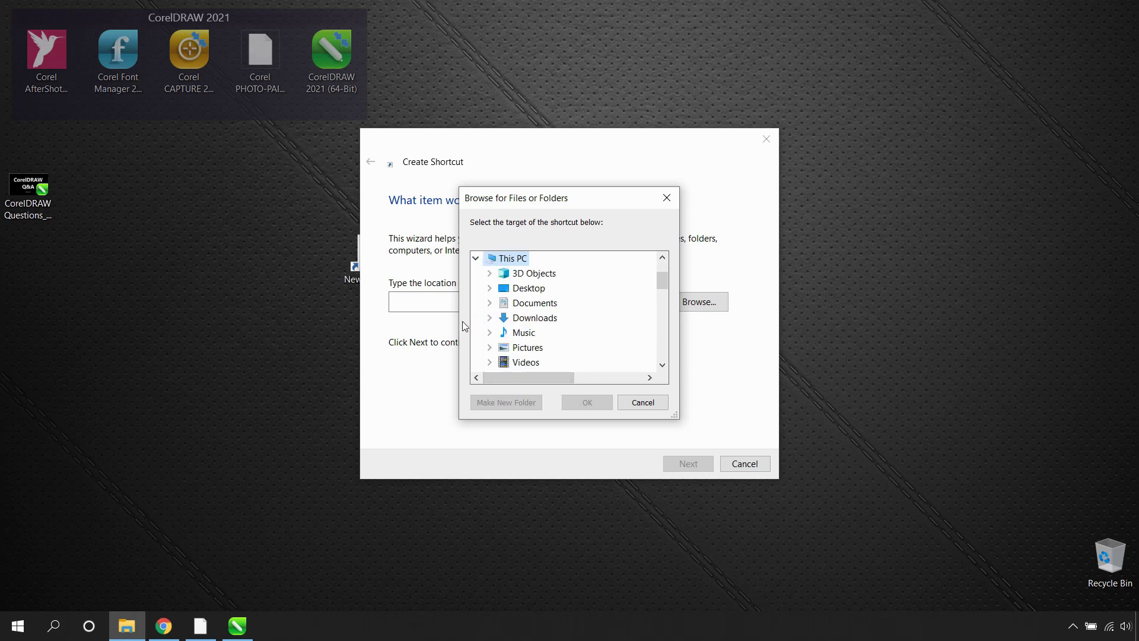
pyautogui.scroll(-4, 552, 323)
pyautogui.scroll(3, 551, 322)
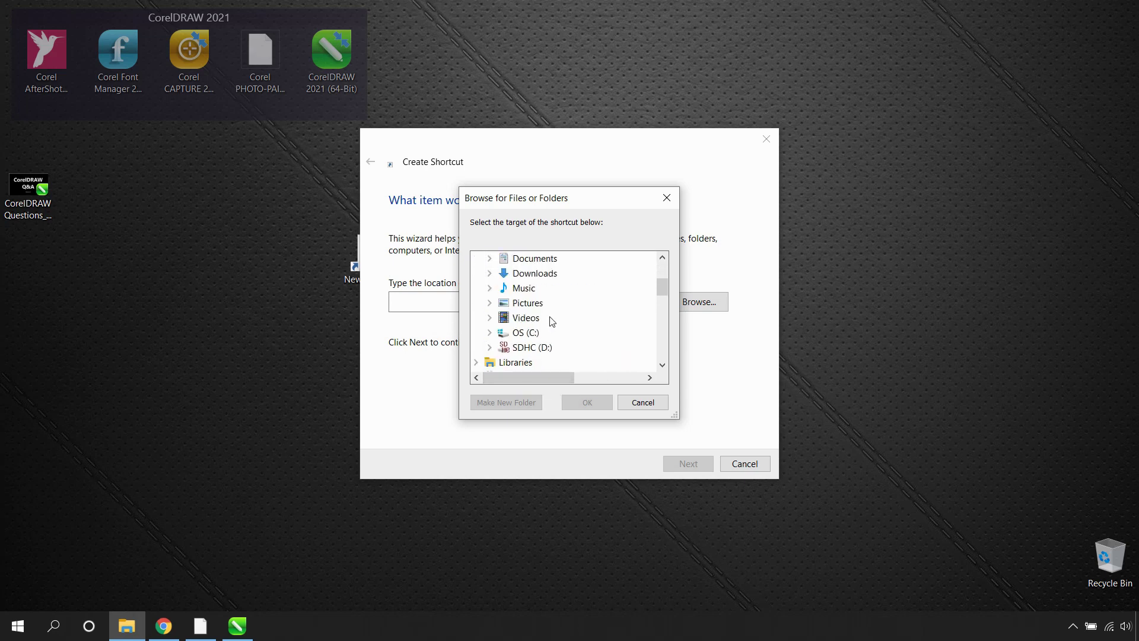
pyautogui.click(490, 334)
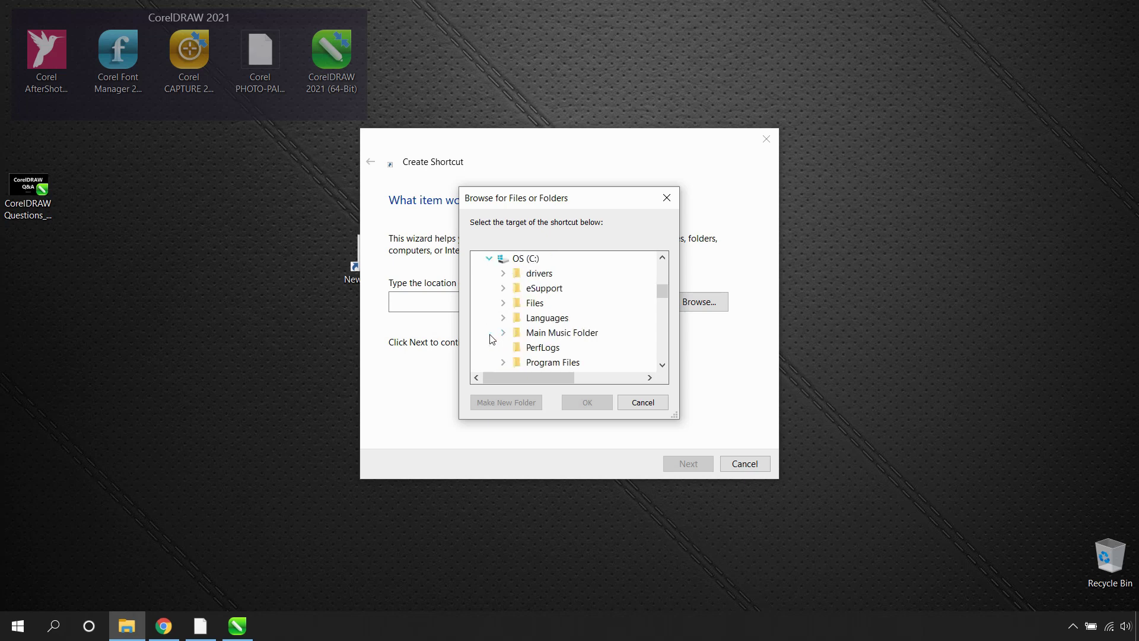
pyautogui.scroll(-2, 508, 278)
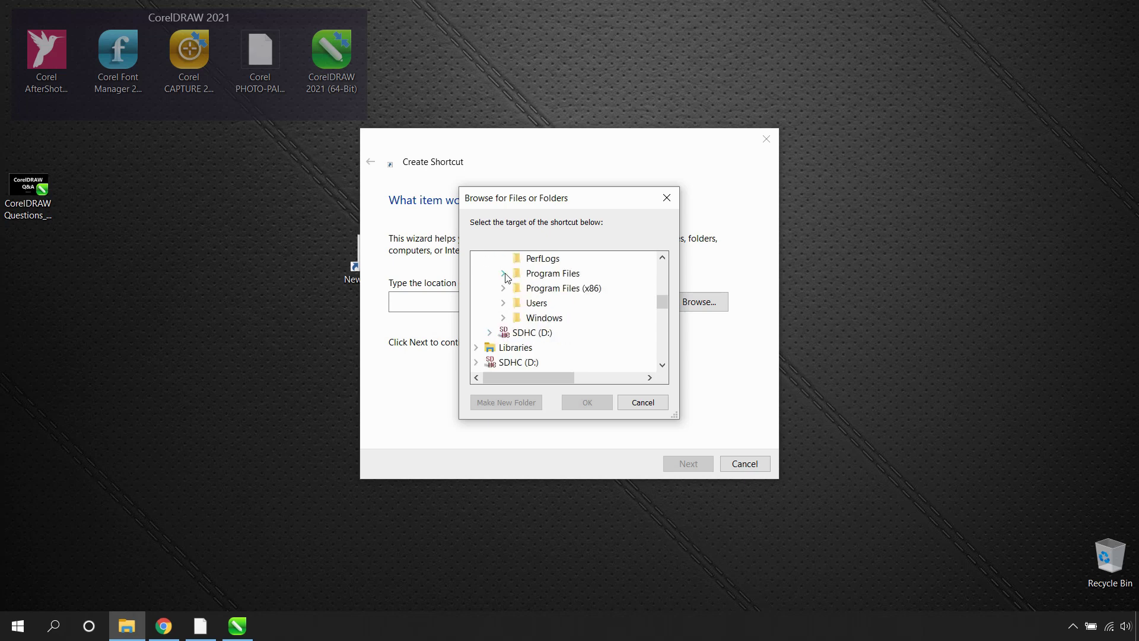
pyautogui.click(504, 275)
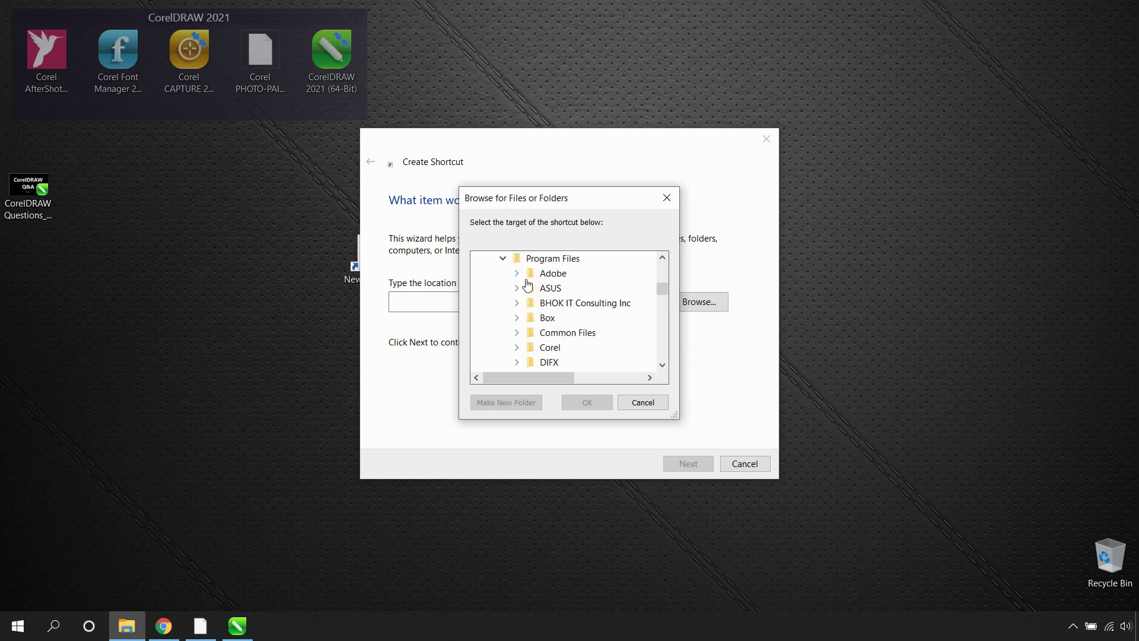
pyautogui.click(518, 349)
# Step: Expand the CorelDRAW Graphics Suite 2021 folder and its Programs64 subfolder
pyautogui.scroll(-1, 523, 338)
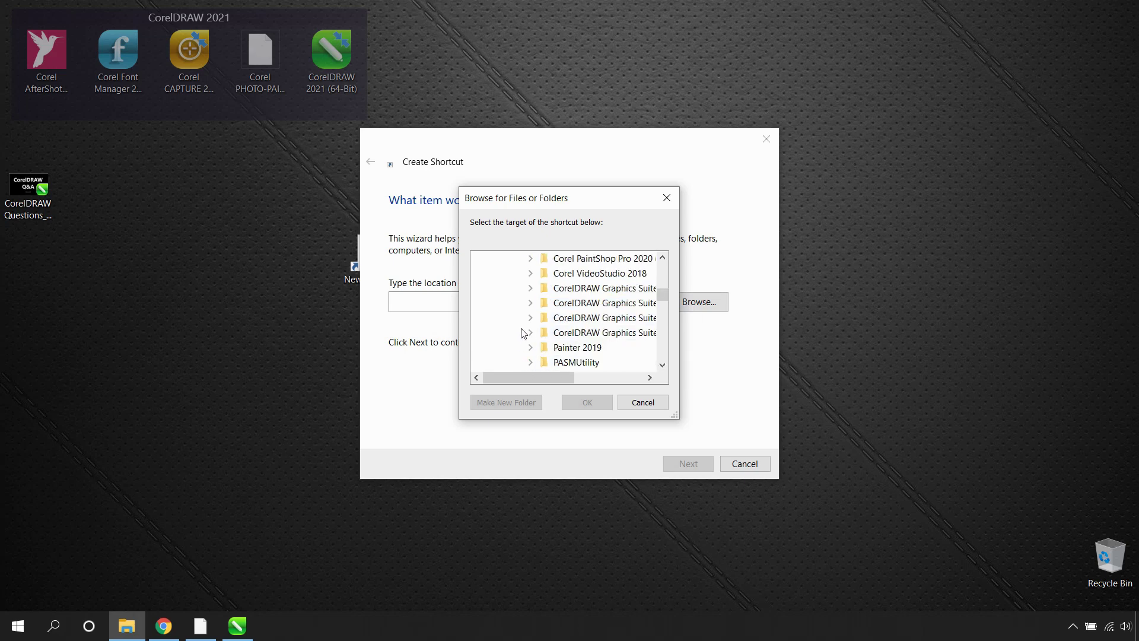
pyautogui.moveTo(540, 377); pyautogui.dragTo(565, 378)
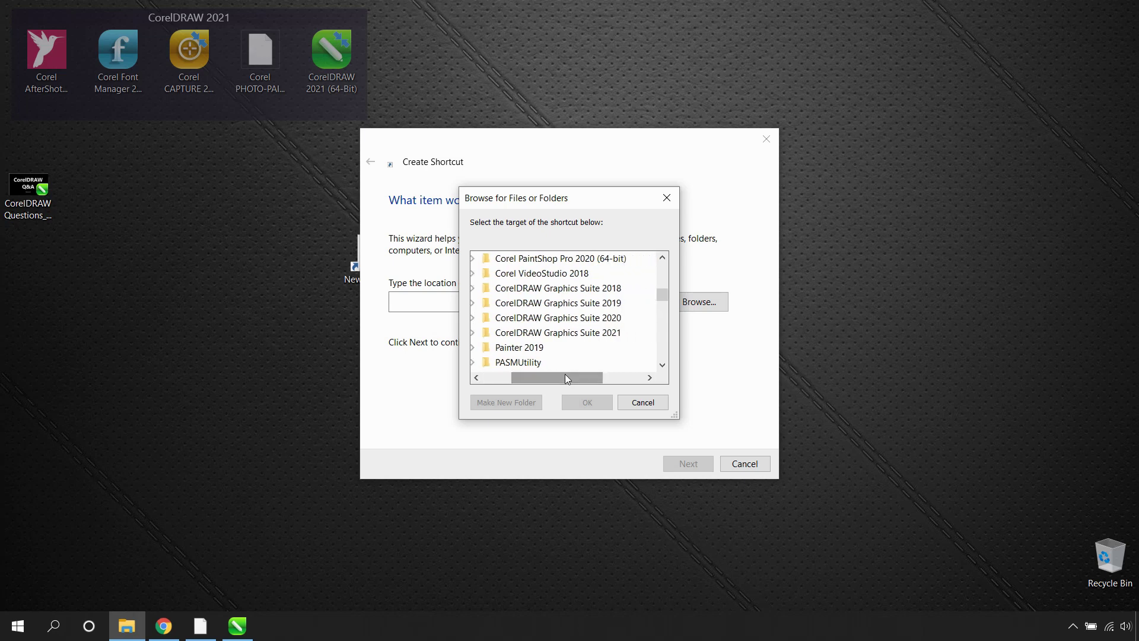
pyautogui.click(473, 333)
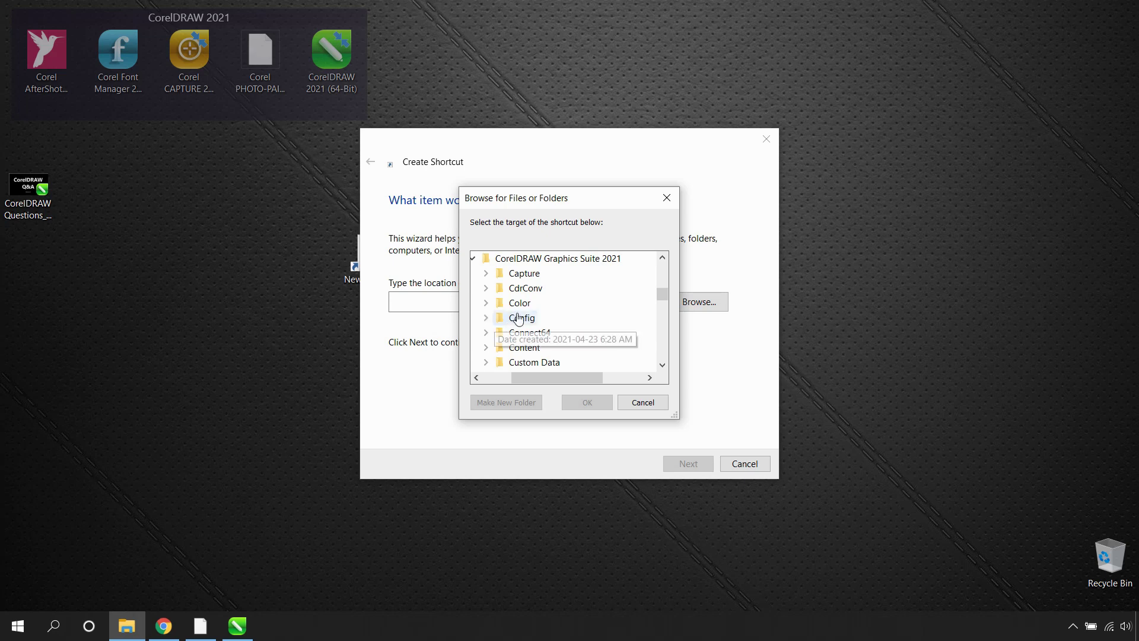
pyautogui.scroll(-5, 517, 321)
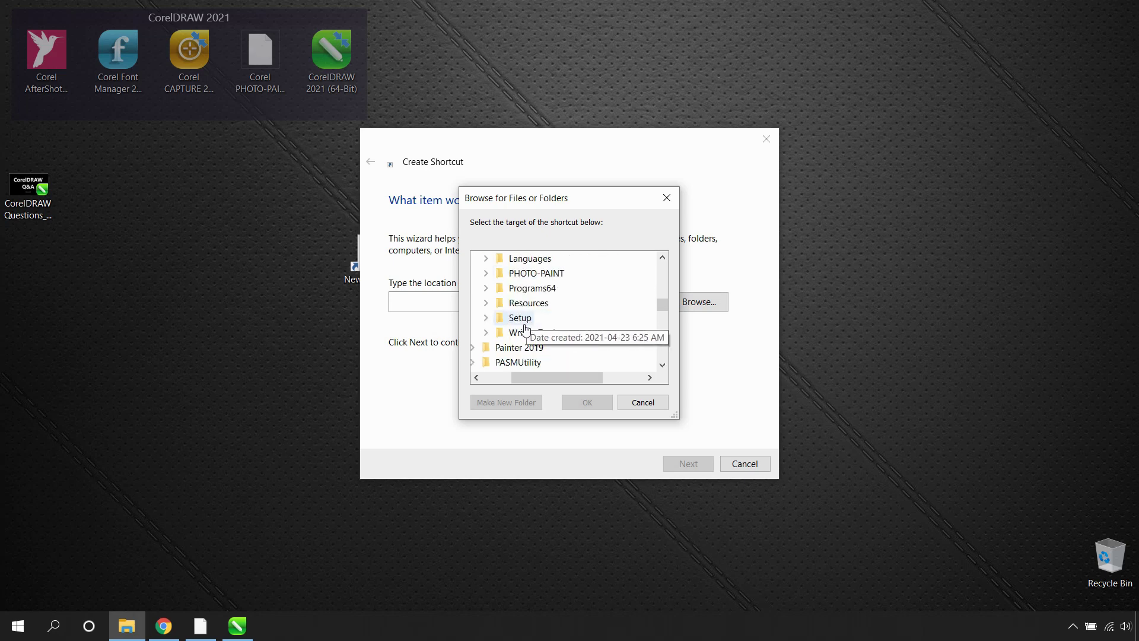
pyautogui.click(484, 291)
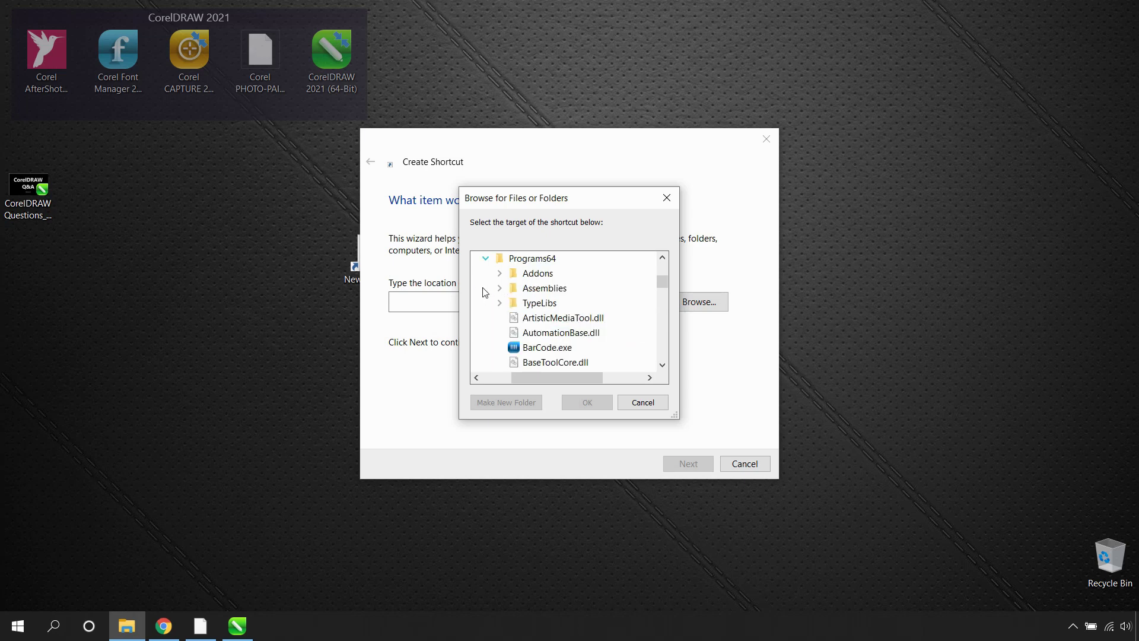
# Step: Choose CorelDRW.exe in the Programs64 folder as the shortcut's target
pyautogui.scroll(-4, 617, 300)
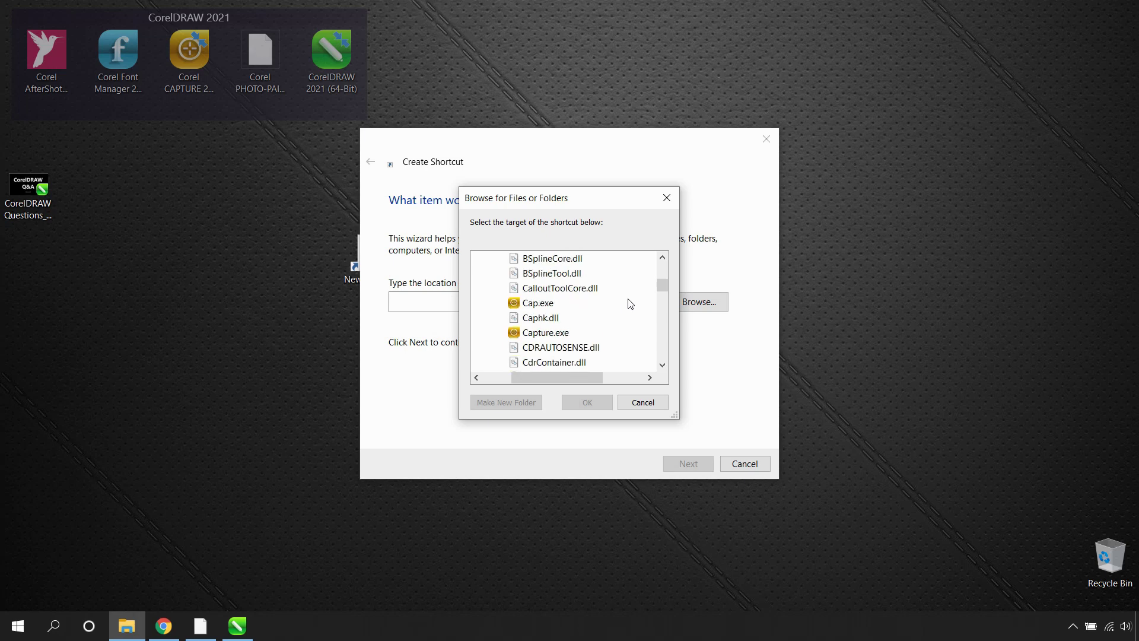
pyautogui.scroll(-6, 630, 304)
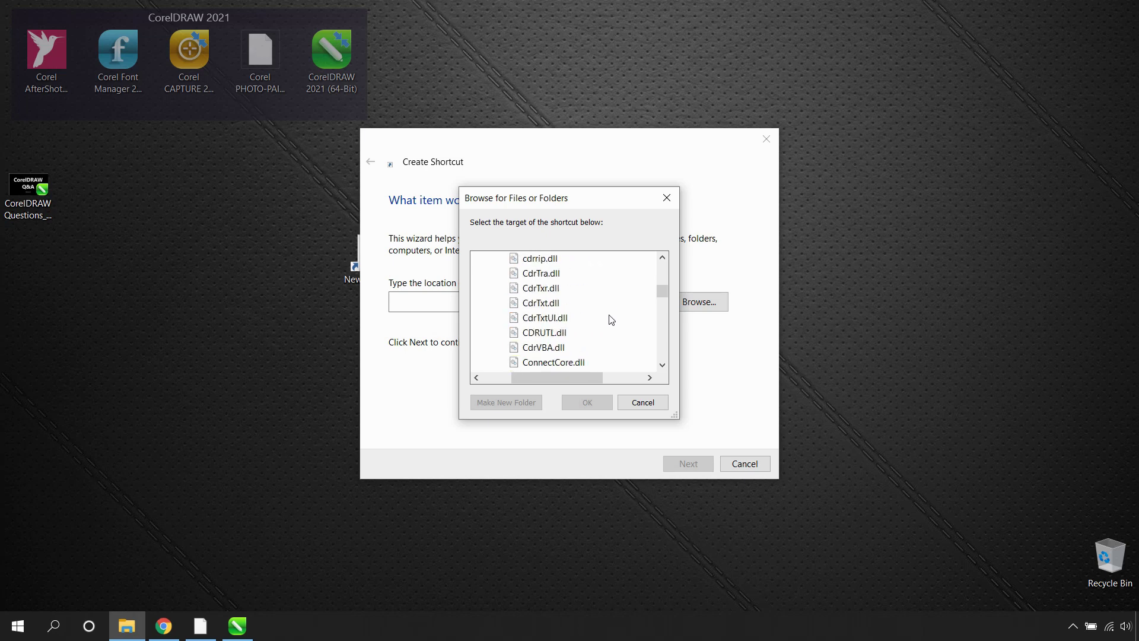
pyautogui.scroll(-5, 612, 320)
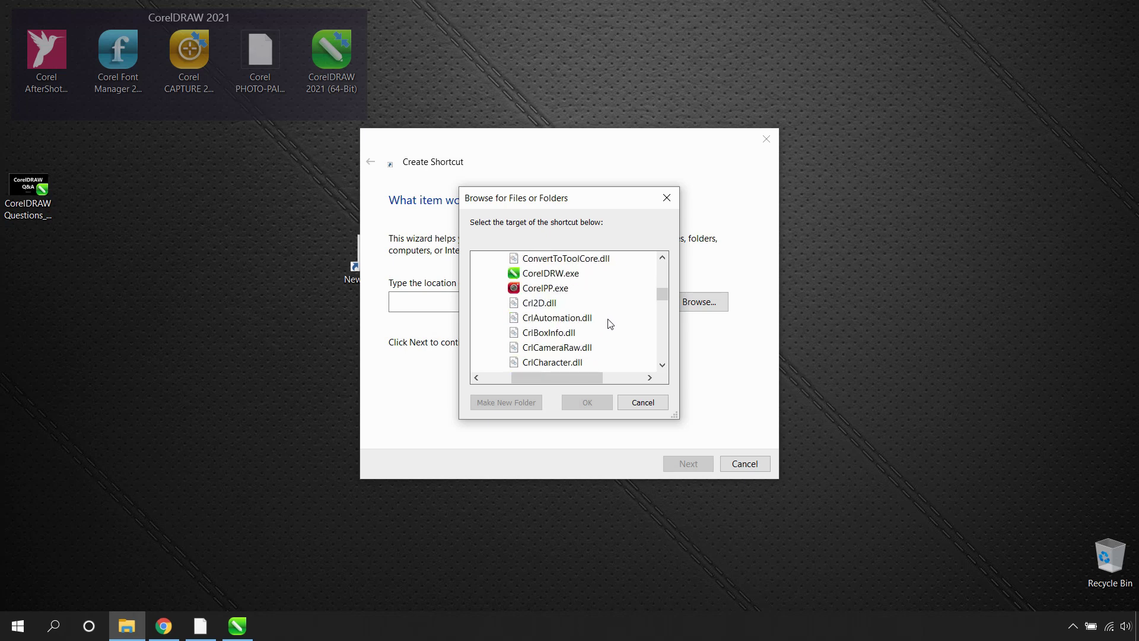
pyautogui.click(545, 274)
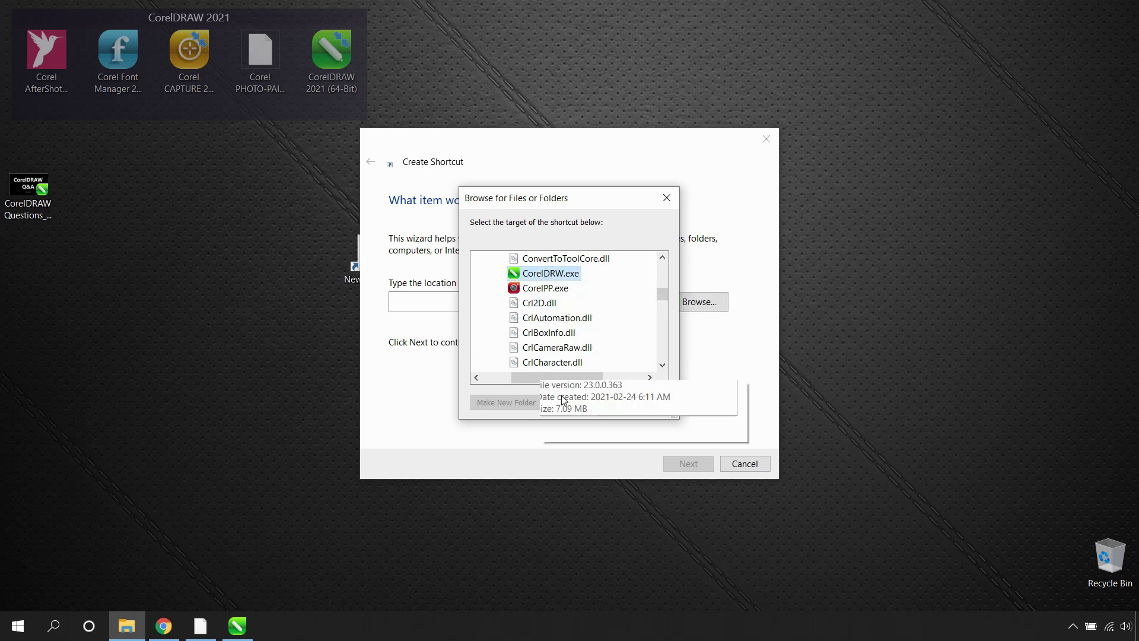
pyautogui.click(602, 409)
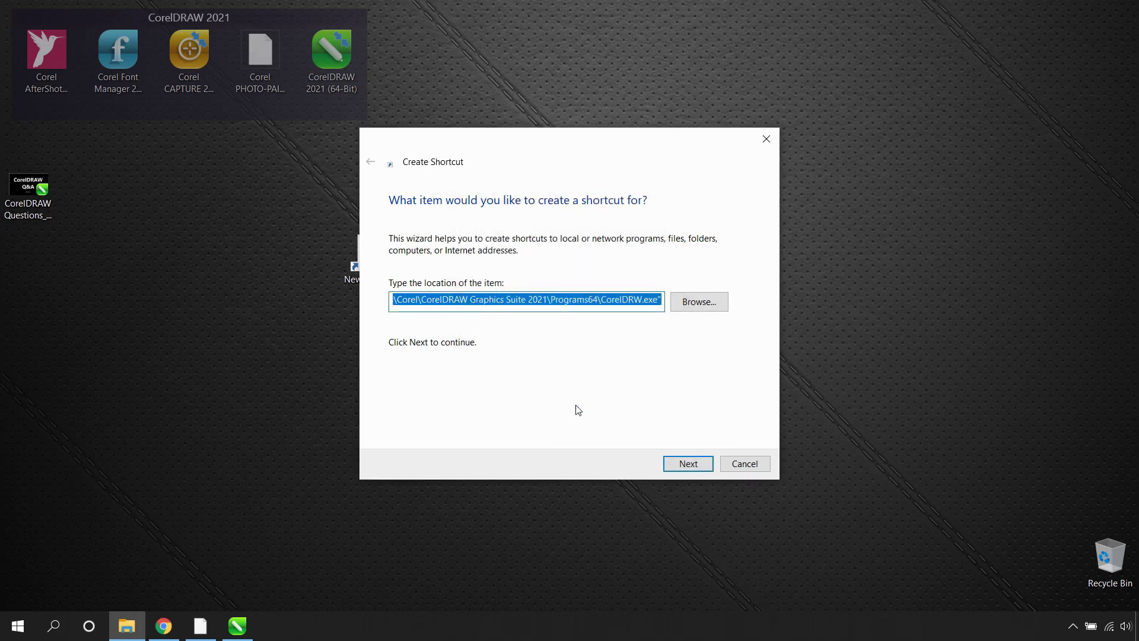
# Step: Append a space and the quoted file path "C:\files\1.cdr" after the application path in the shortcut location
pyautogui.click(662, 301)
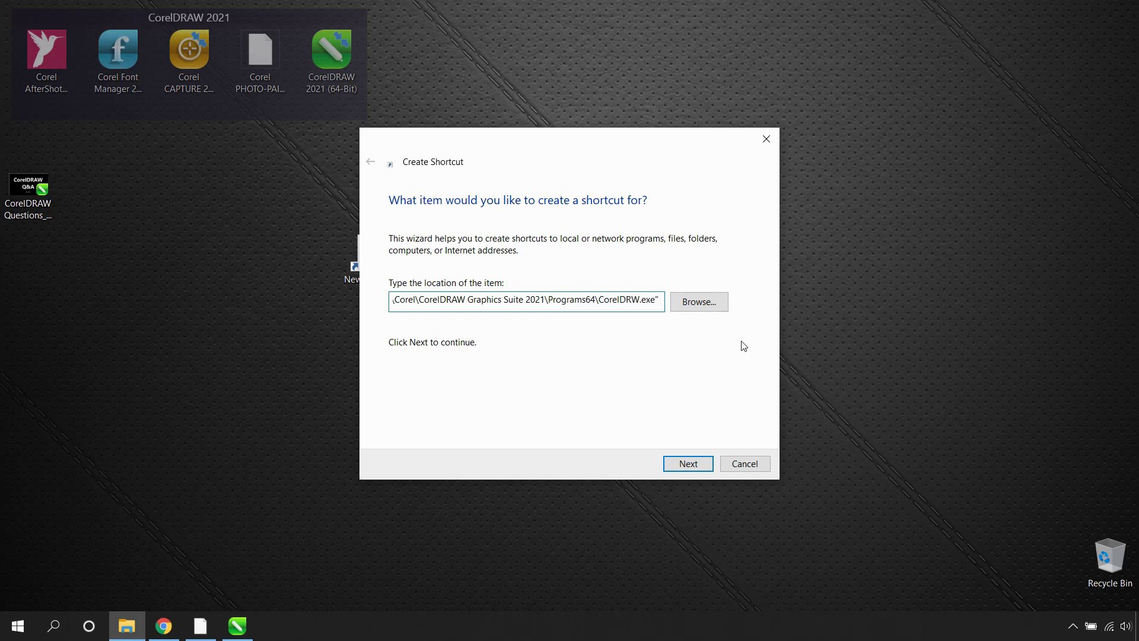
pyautogui.write('"')
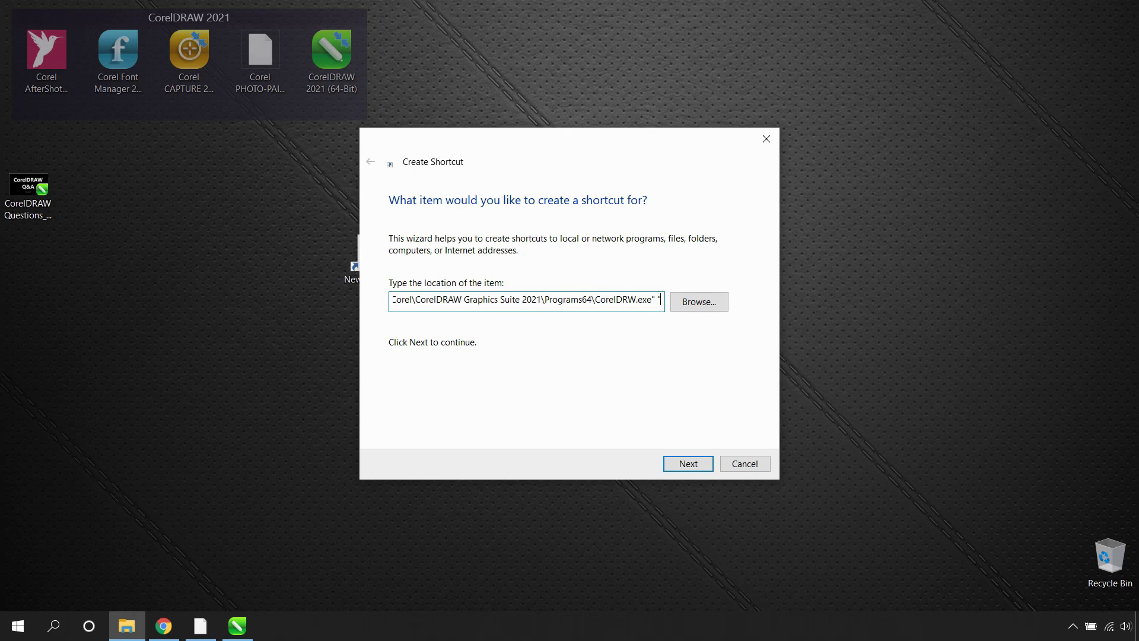
pyautogui.write('C')
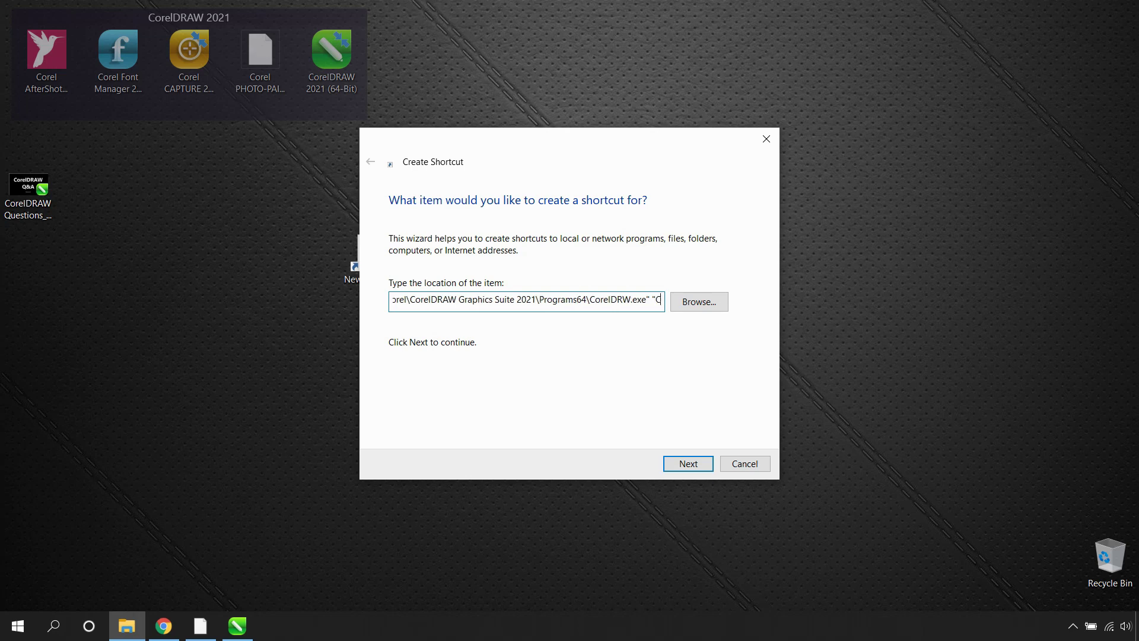
pyautogui.write(';')
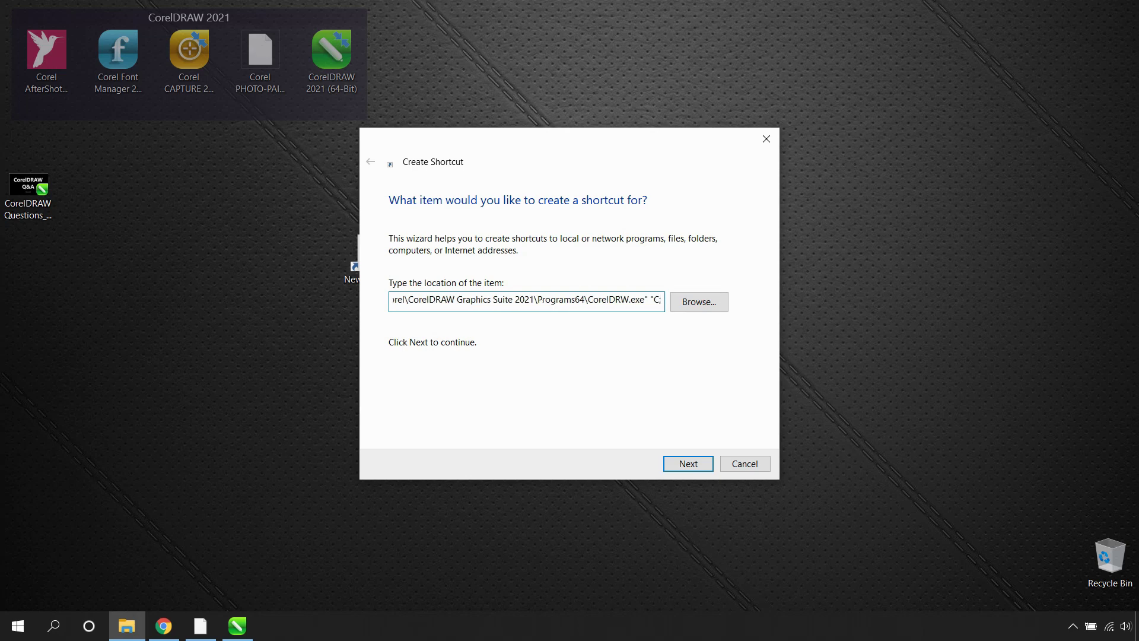
pyautogui.press('BackSpace')
pyautogui.write(':\\')
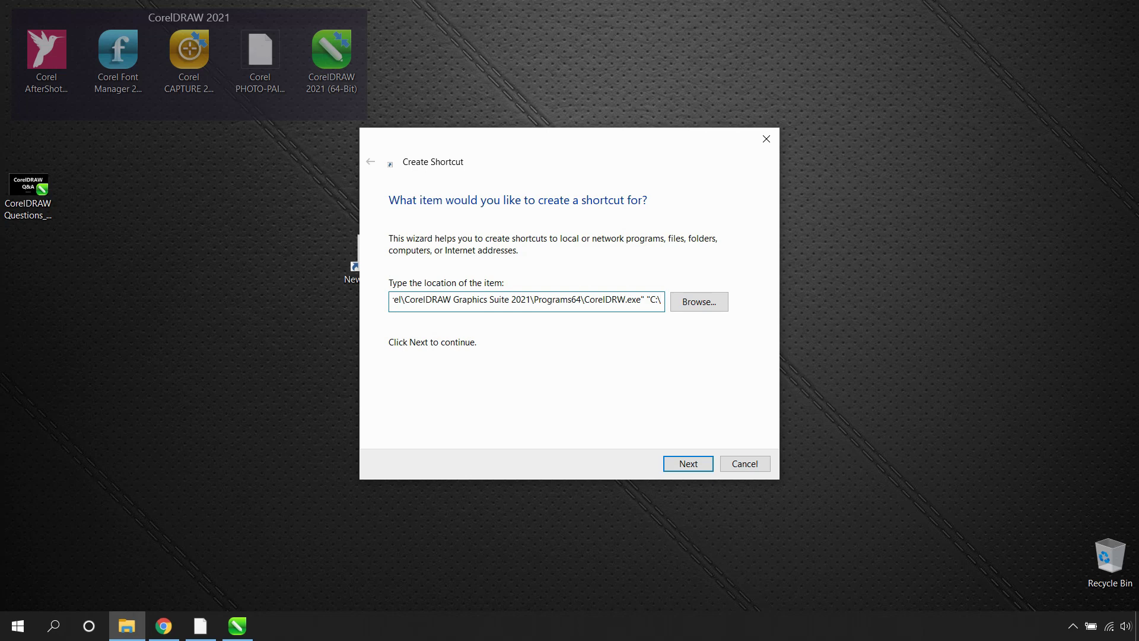
pyautogui.write('files')
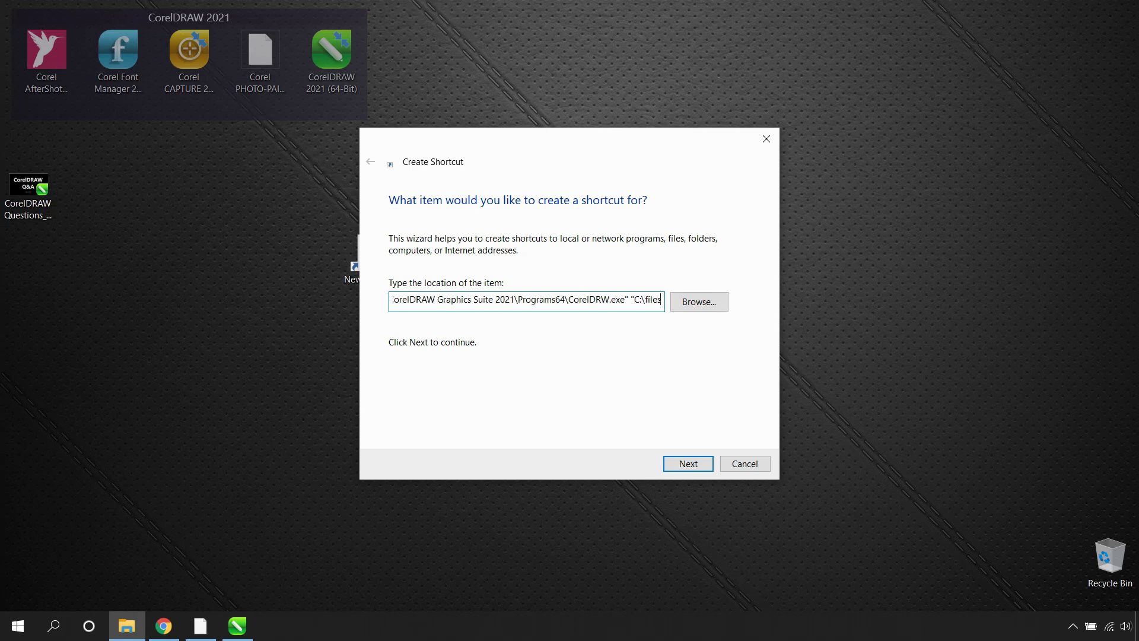
pyautogui.write('\\')
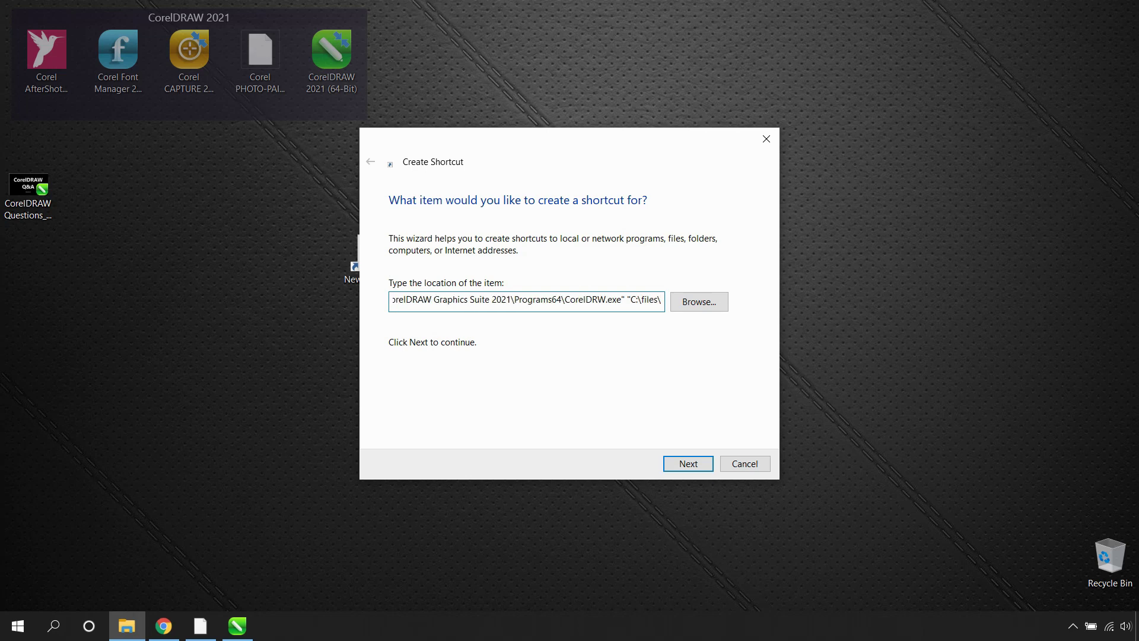
pyautogui.write('1.cdr')
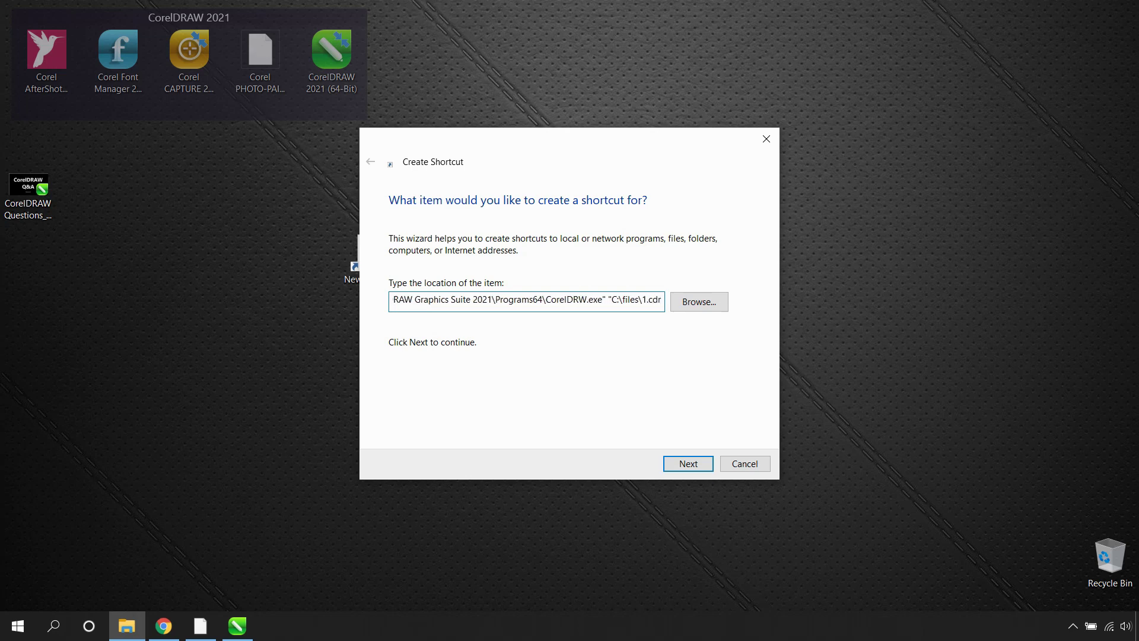
pyautogui.write('"')
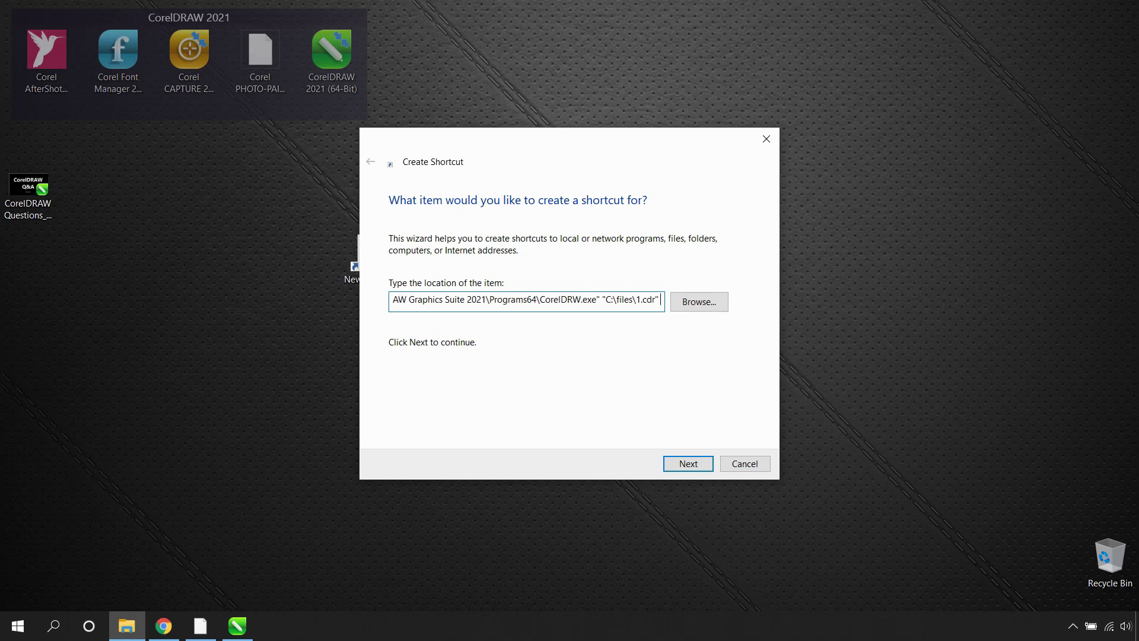
# Step: Append a space and the quoted path "C:\files\2.cdr" to the shortcut location and continue to the naming page
pyautogui.write(' "')
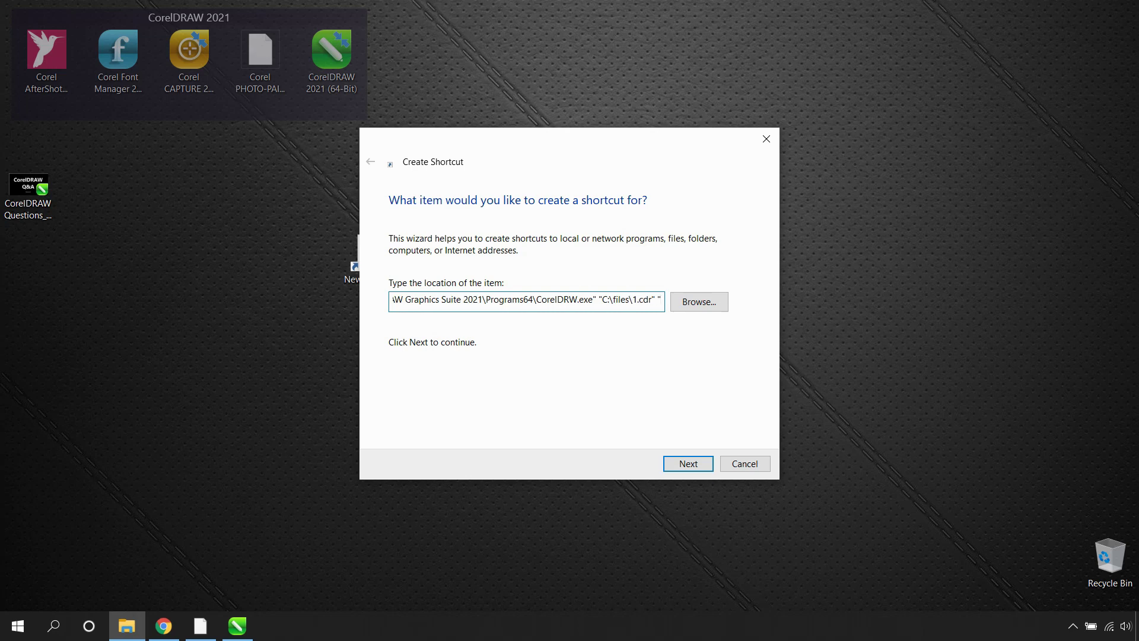
pyautogui.write('C')
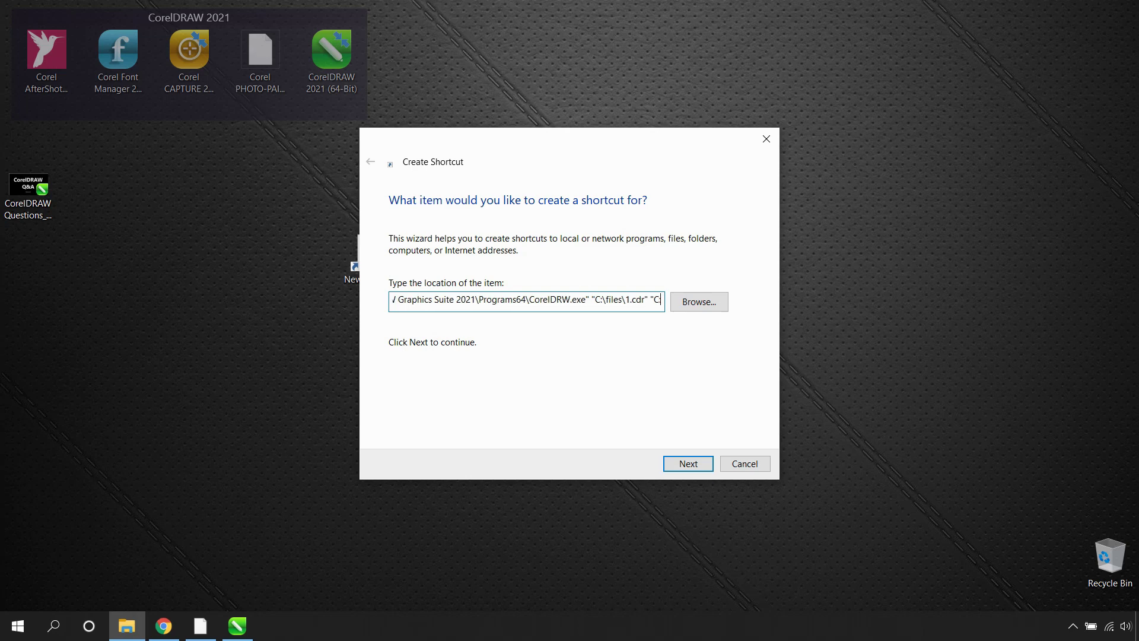
pyautogui.write(':\\')
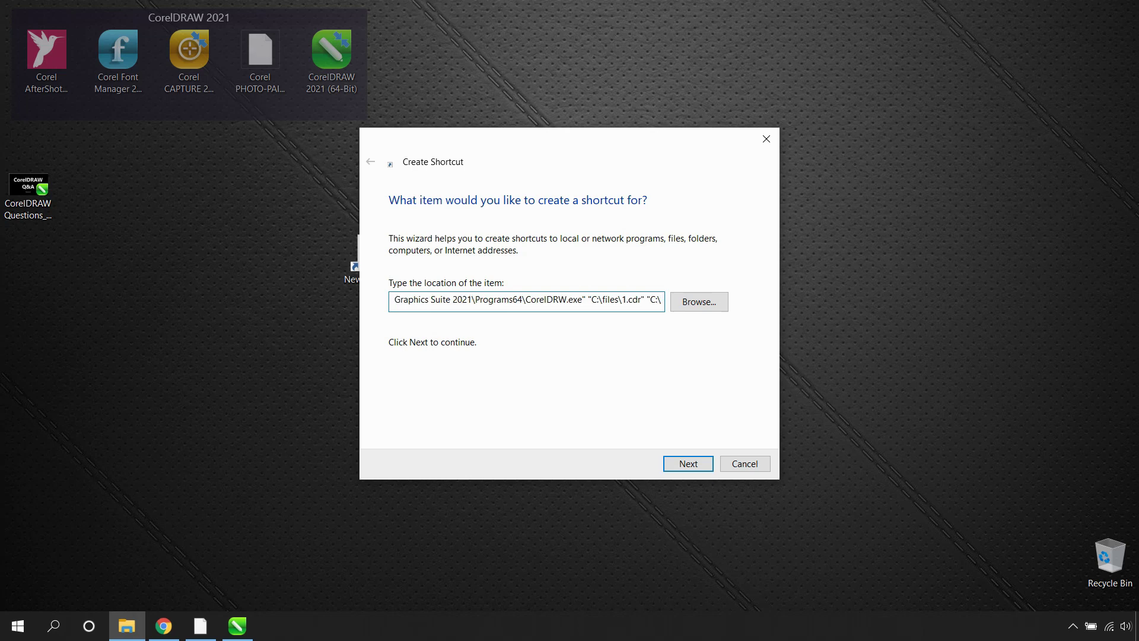
pyautogui.write('files')
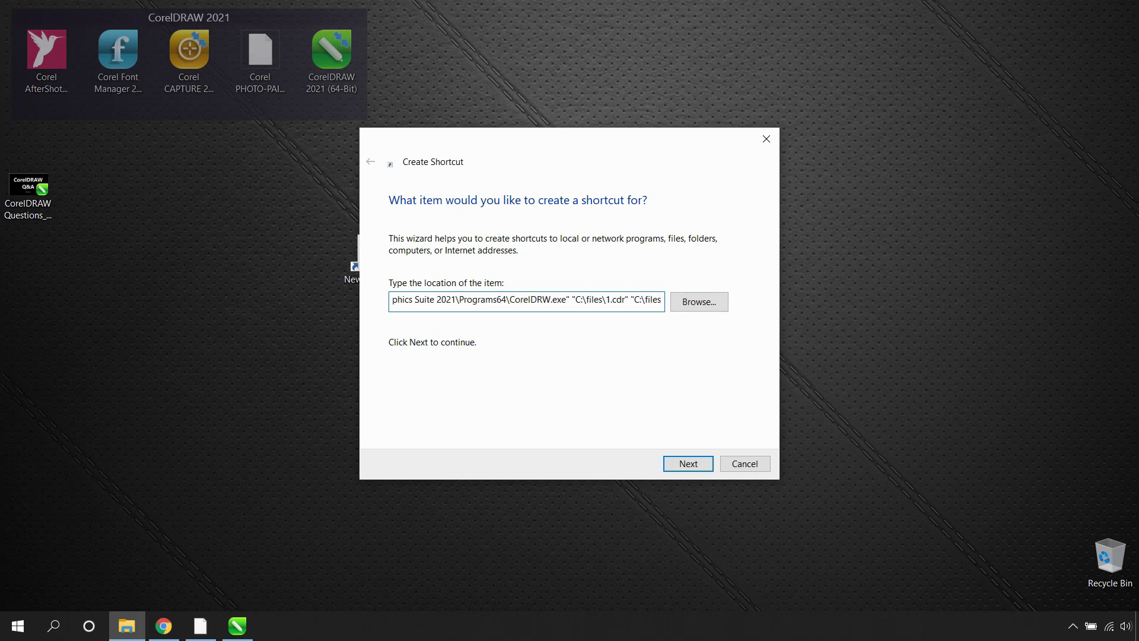
pyautogui.write('\\2.cdr')
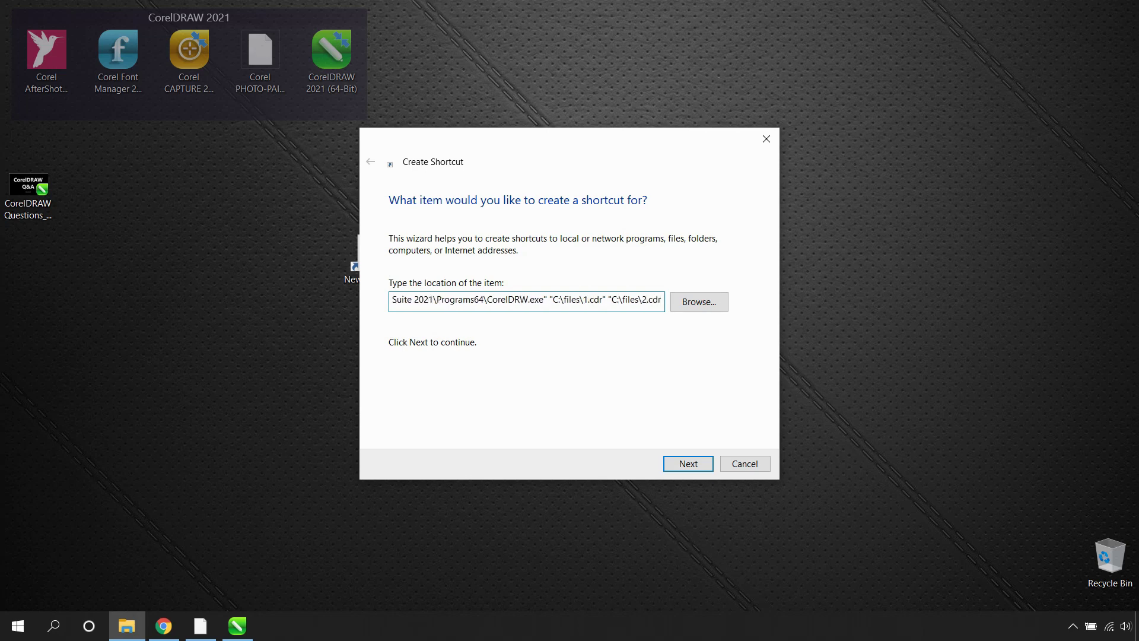
pyautogui.write('"')
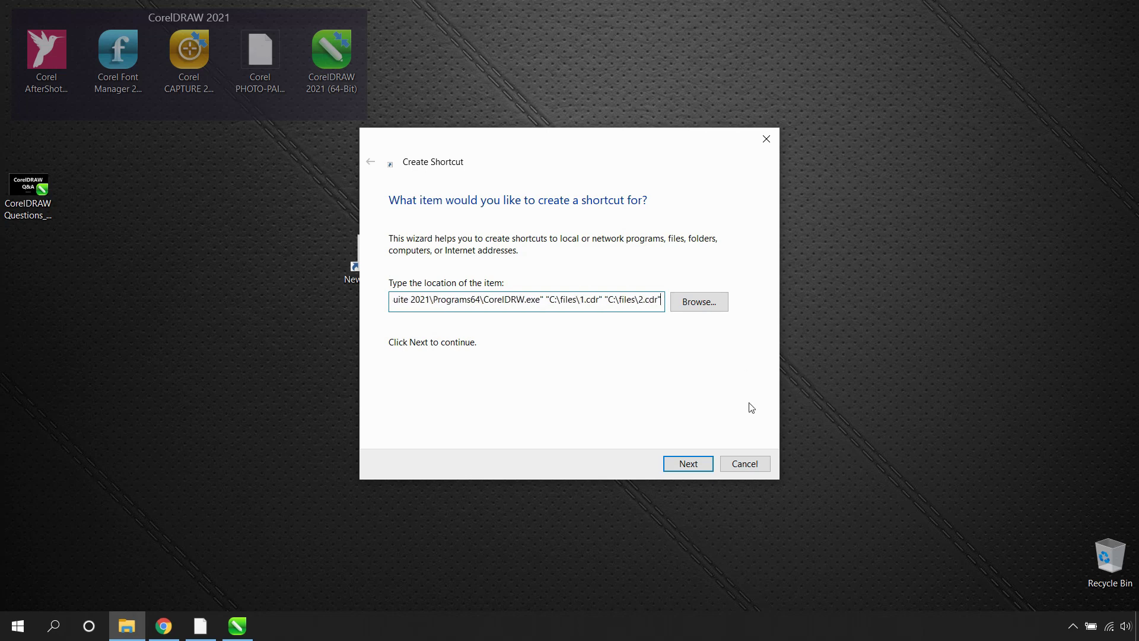
pyautogui.click(689, 464)
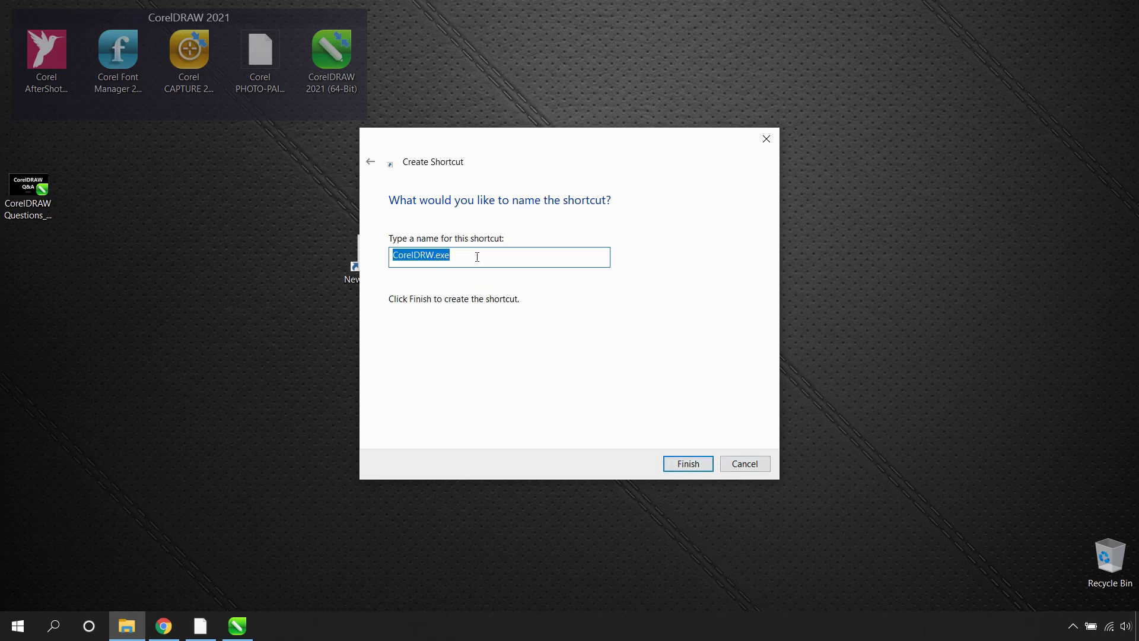
# Step: Name the shortcut STARTING CDR and finish creating it
pyautogui.click(453, 257)
pyautogui.moveTo(471, 254); pyautogui.dragTo(385, 257)
pyautogui.write('S')
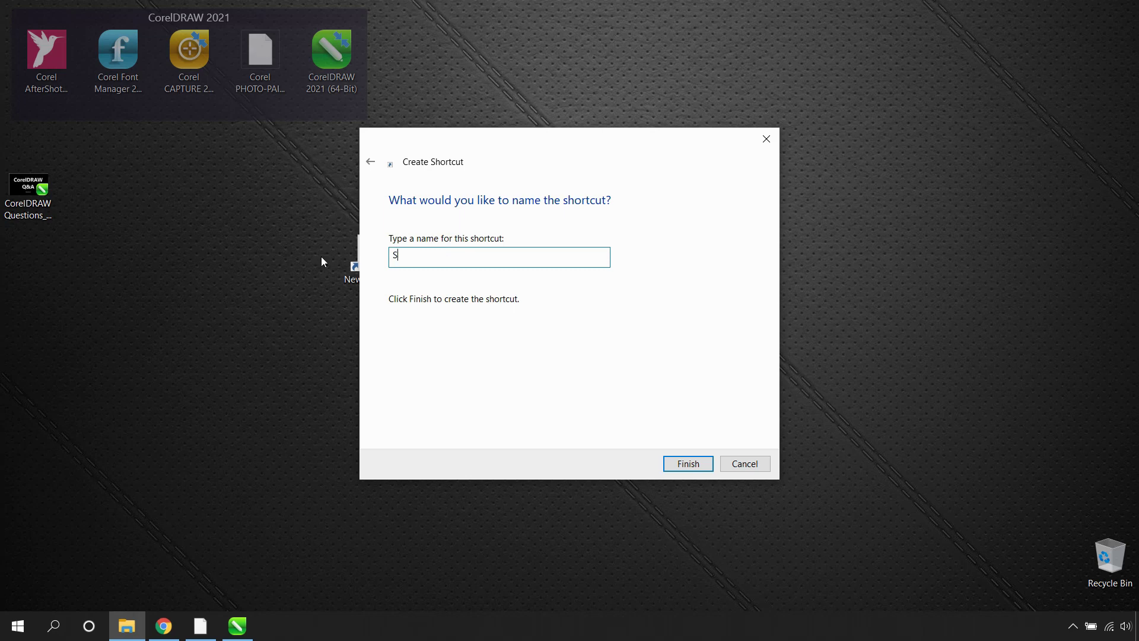
pyautogui.write('TARTING CDR')
pyautogui.click(690, 465)
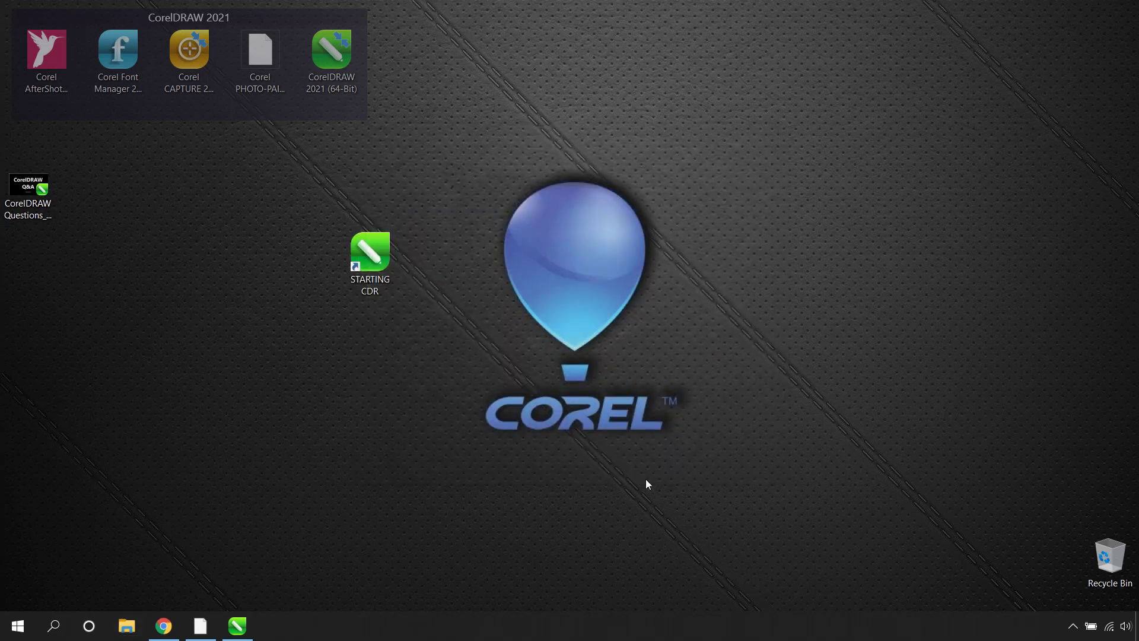
# Step: Move the STARTING CDR shortcut beside the CorelDRAW Questions file, launch it and view the 1.cdr document
pyautogui.moveTo(372, 234); pyautogui.dragTo(115, 178)
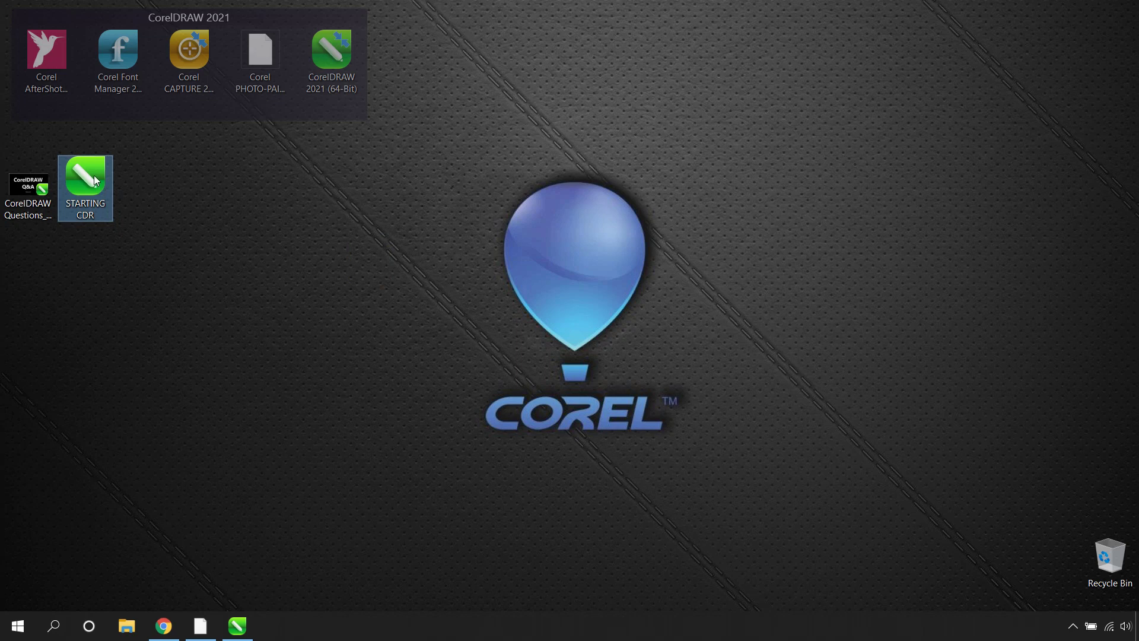
pyautogui.doubleClick(94, 176)
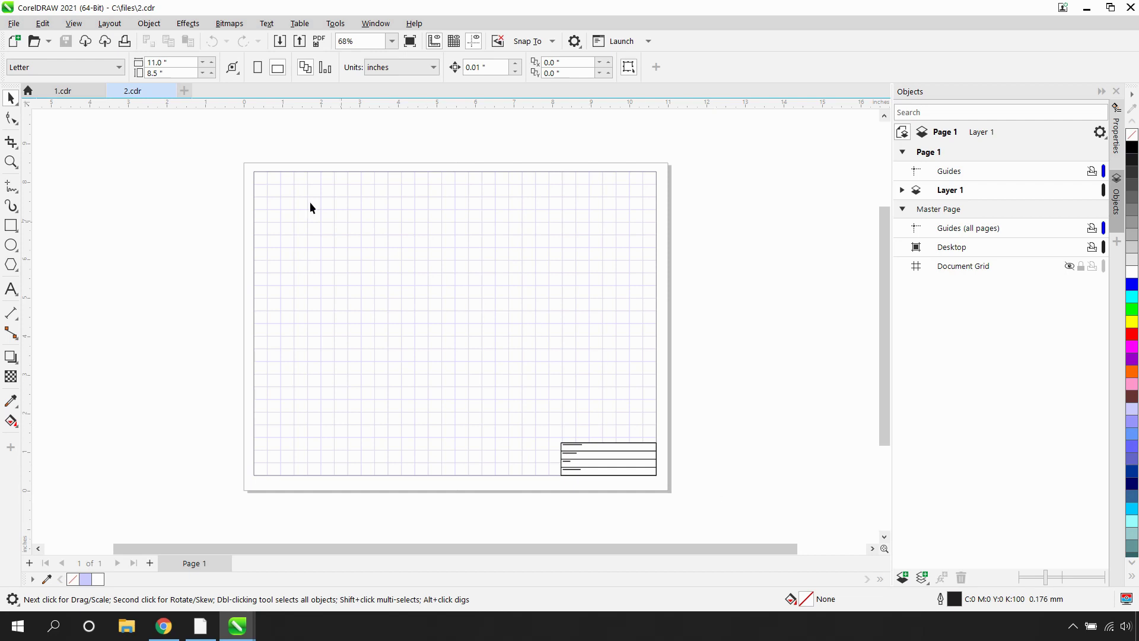
pyautogui.click(61, 92)
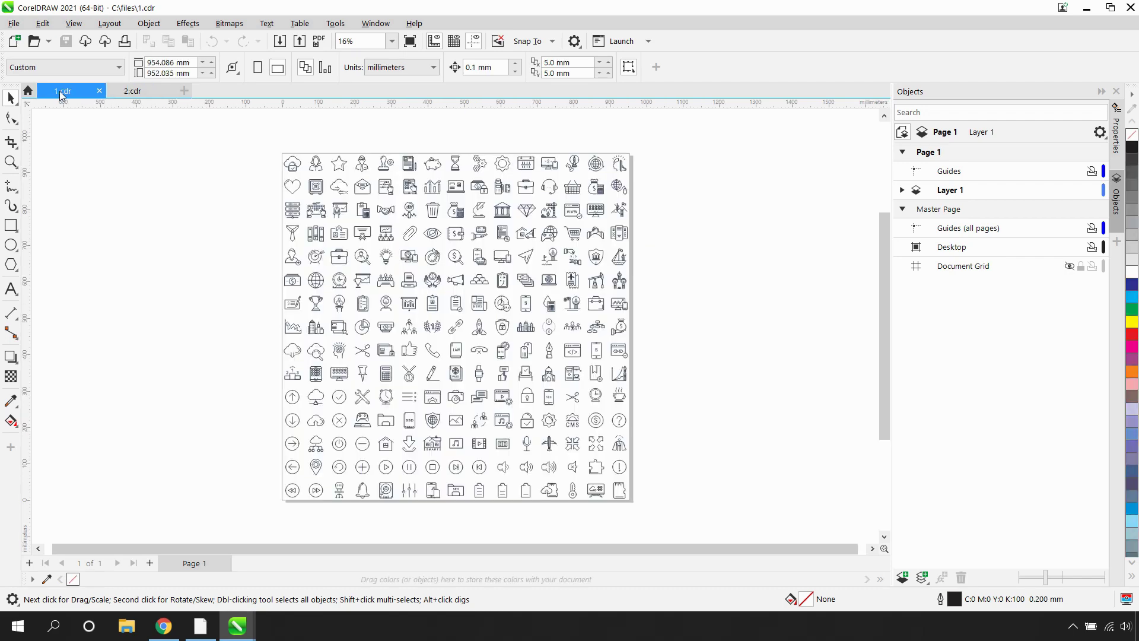
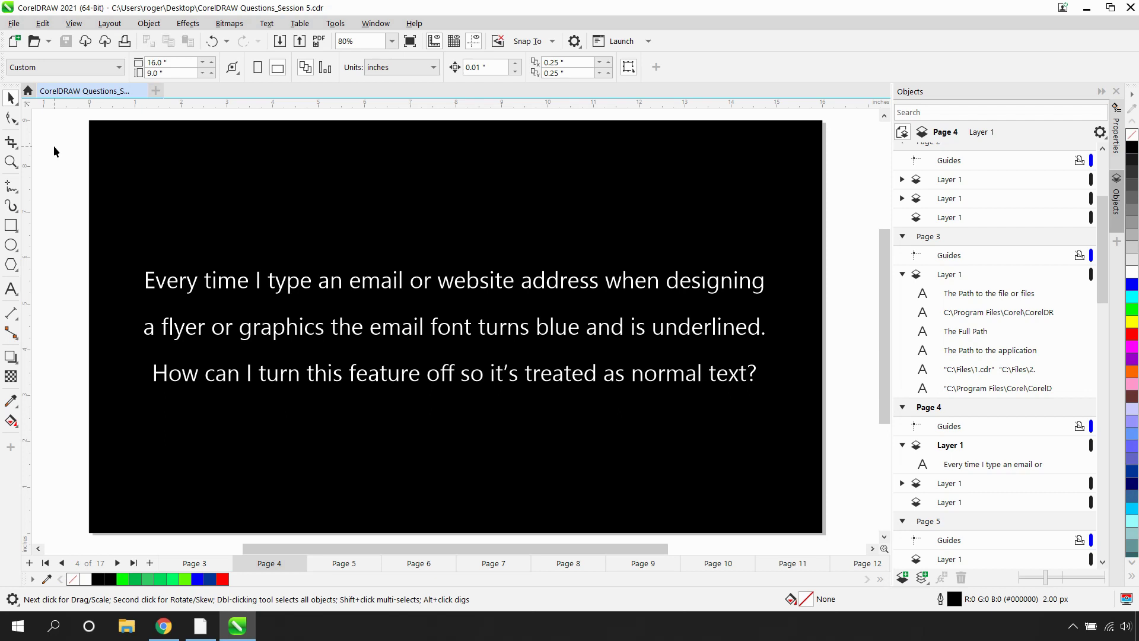
pyautogui.press('pagedown')
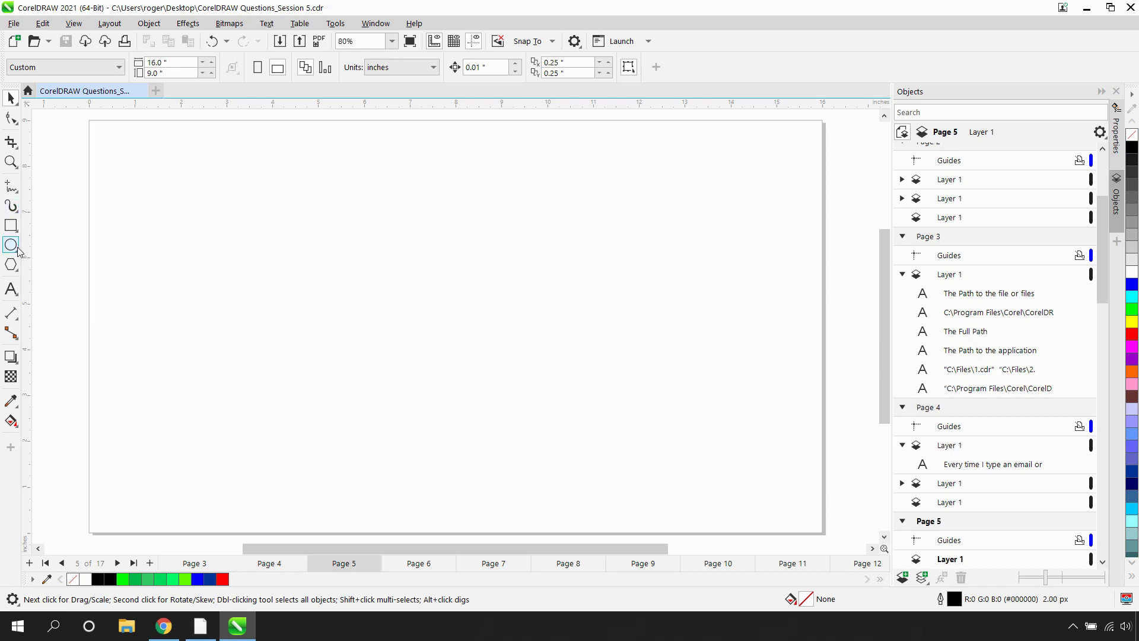
pyautogui.click(10, 289)
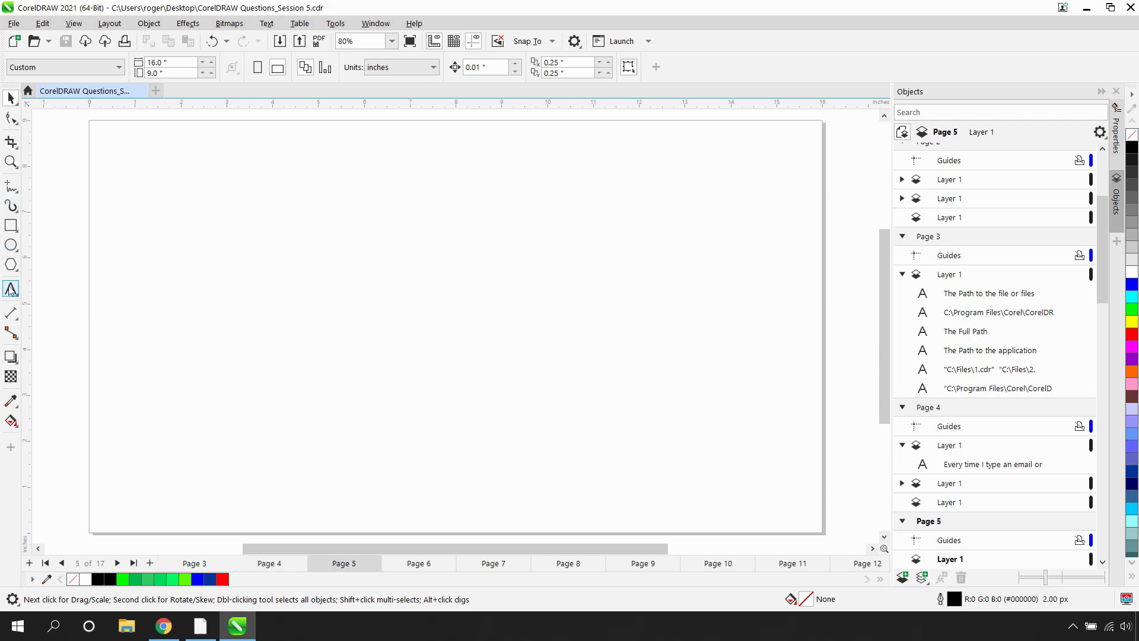
pyautogui.click(200, 224)
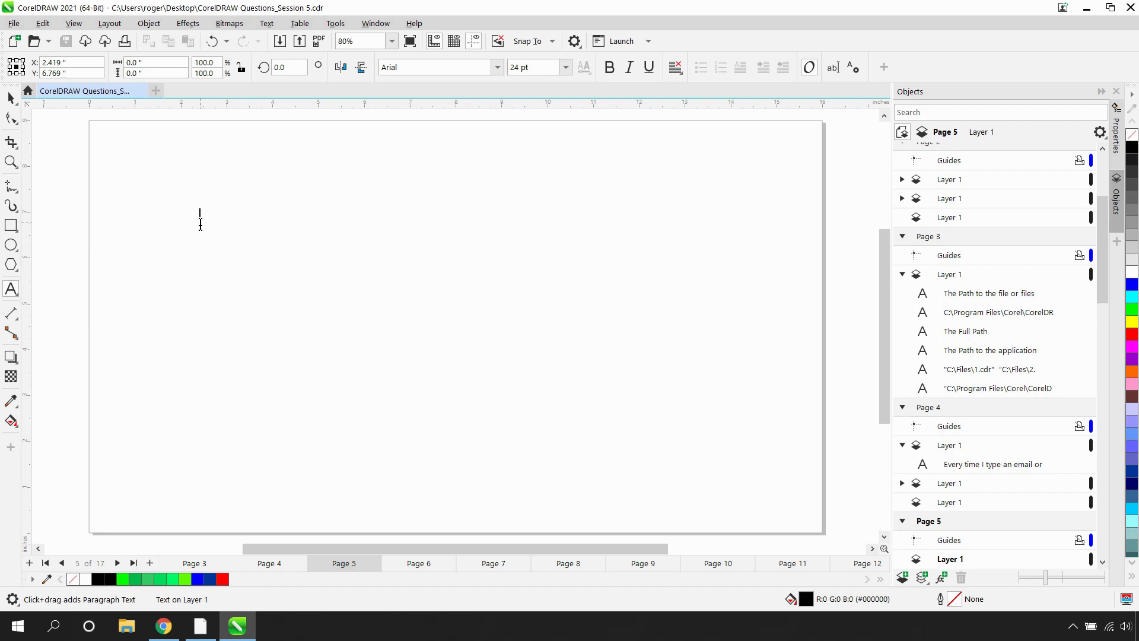
pyautogui.write('www')
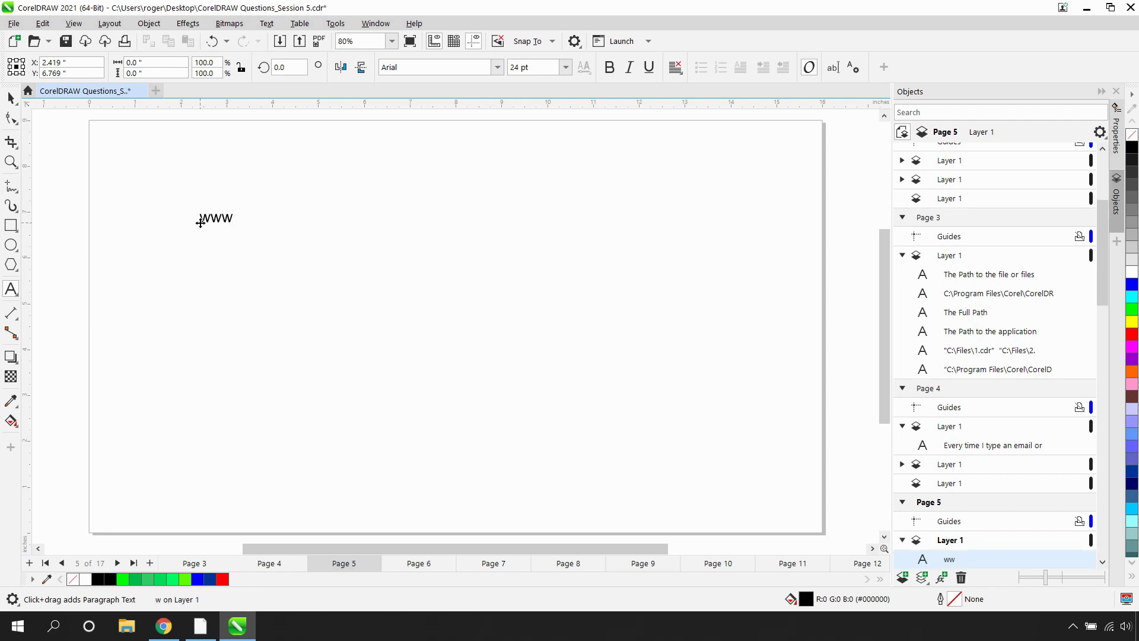
pyautogui.write('.corel.com')
pyautogui.press('Escape')
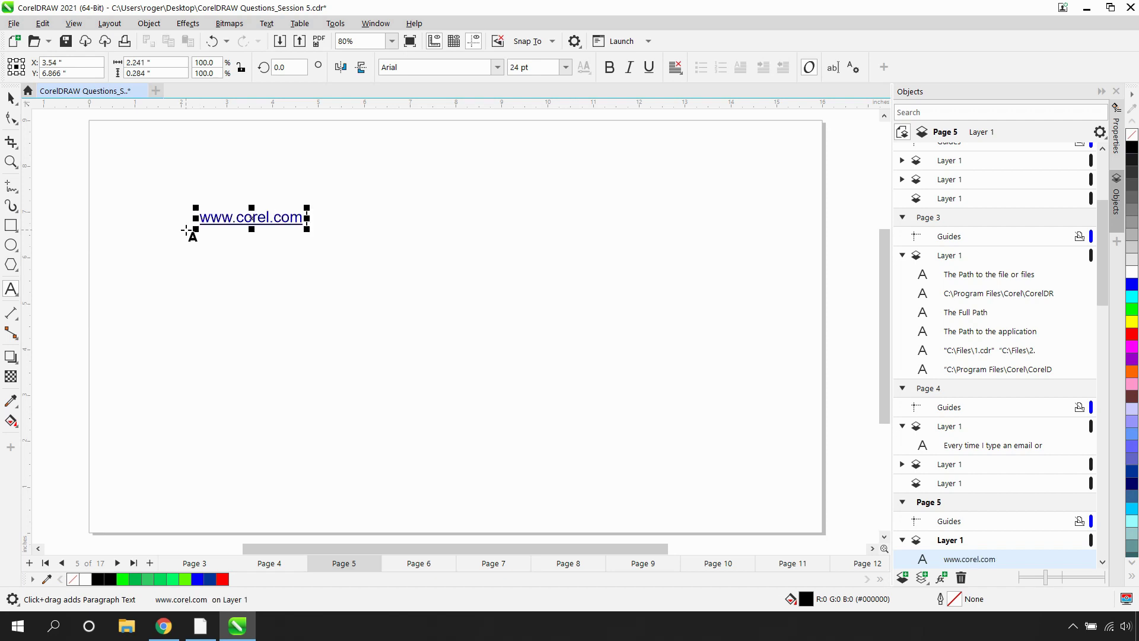
pyautogui.click(10, 99)
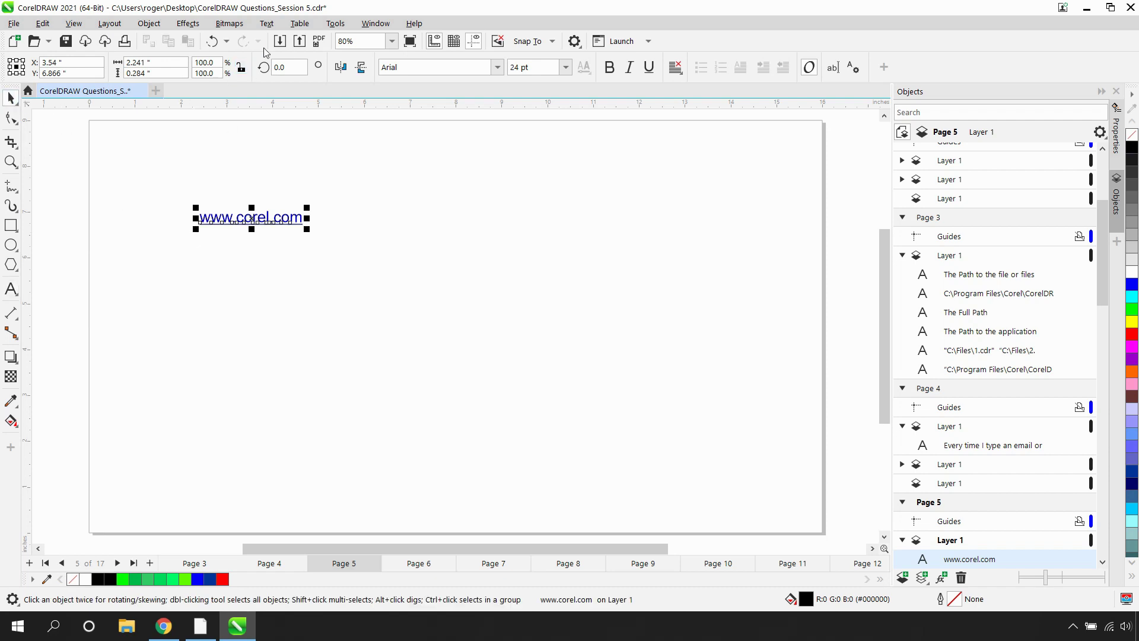
# Step: Turn off automatic hyperlink creation when typing web addresses in the QuickCorrect text options
pyautogui.click(266, 23)
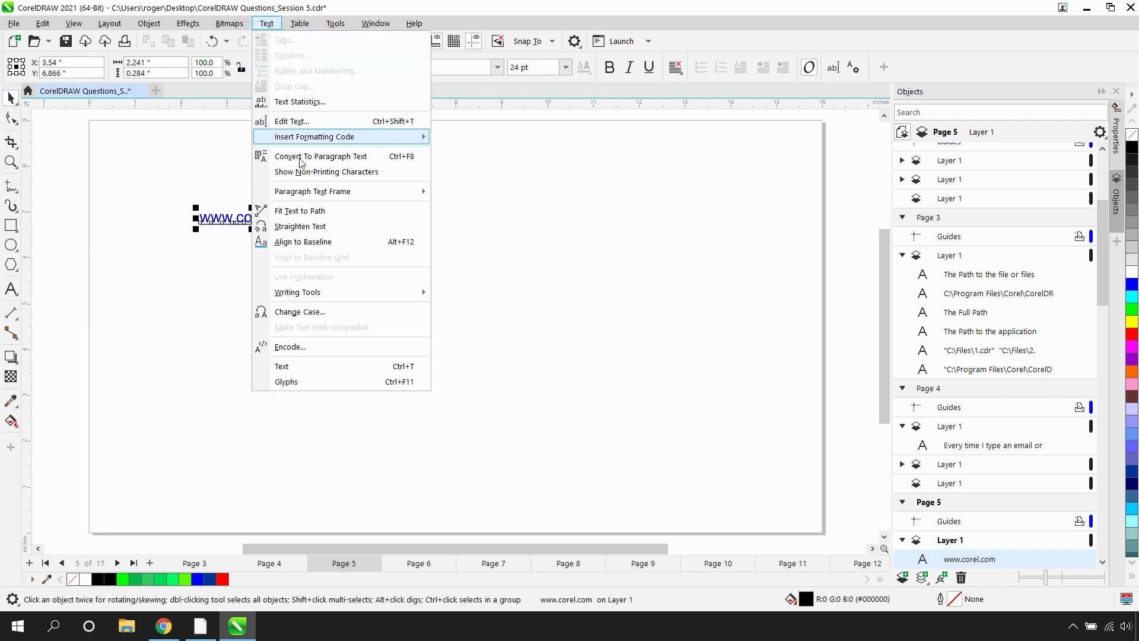
pyautogui.moveTo(334, 295)
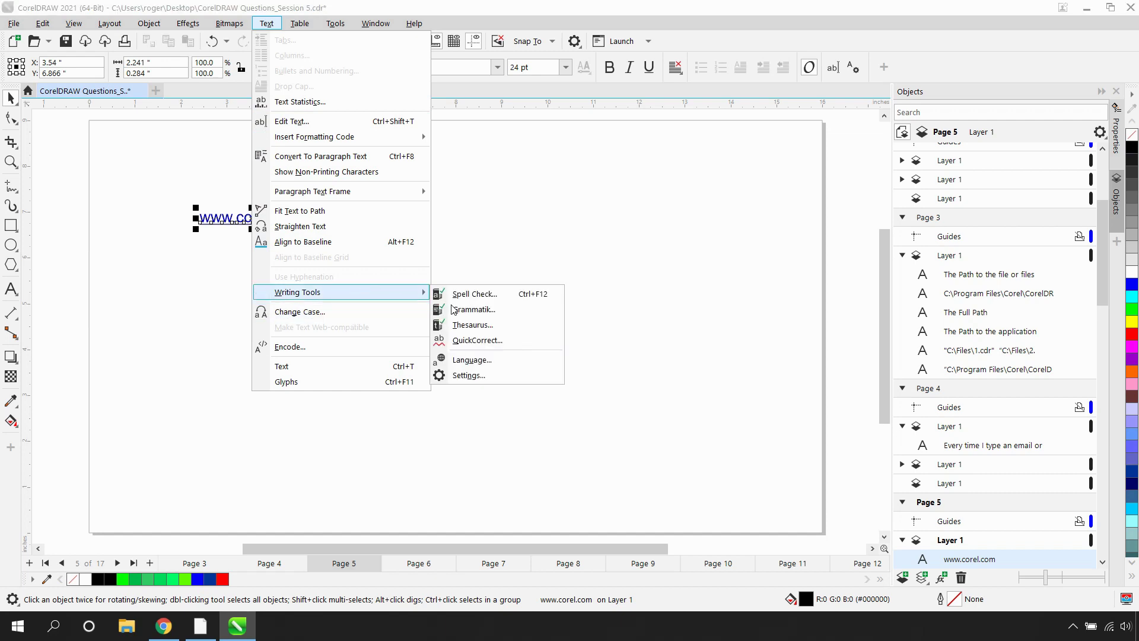
pyautogui.click(482, 344)
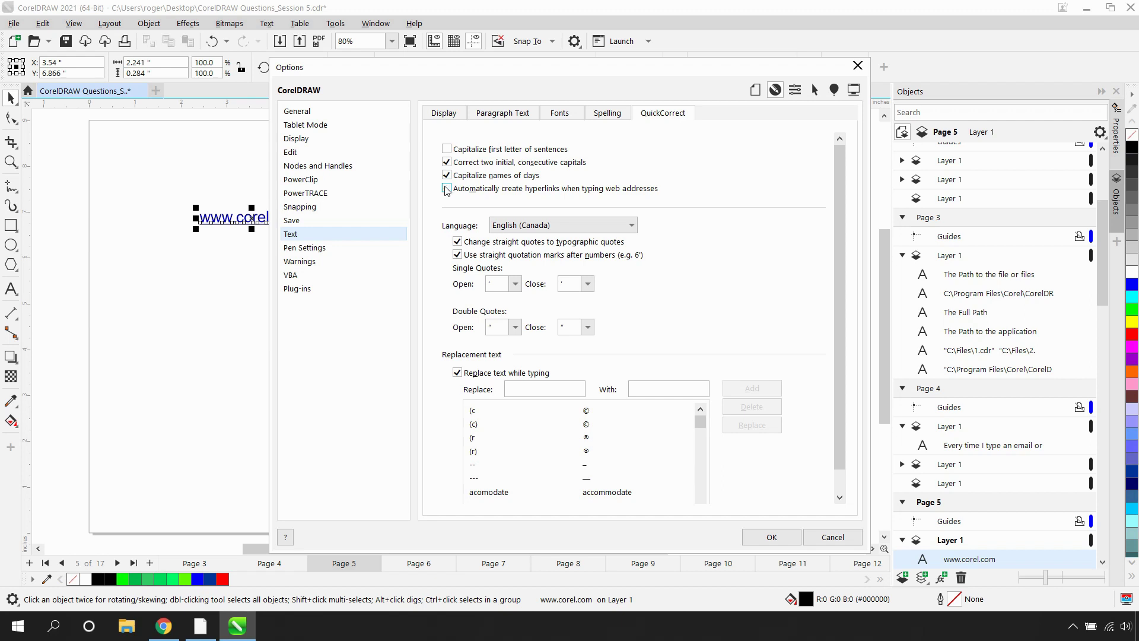
pyautogui.click(777, 536)
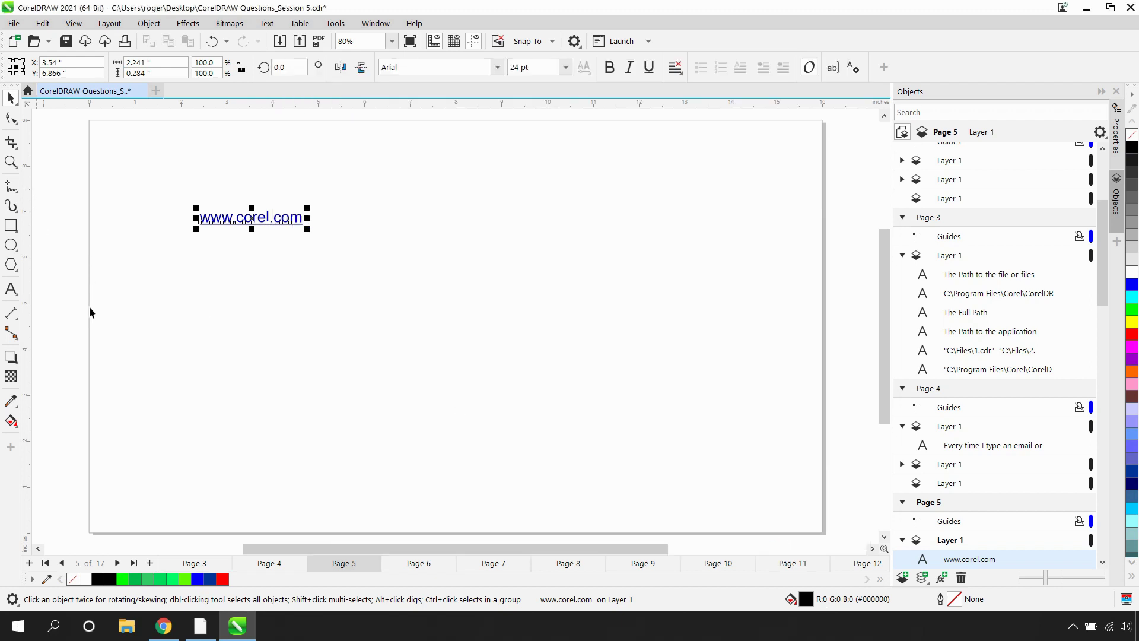
pyautogui.click(9, 289)
pyautogui.click(207, 295)
pyautogui.write('www.coreldraw')
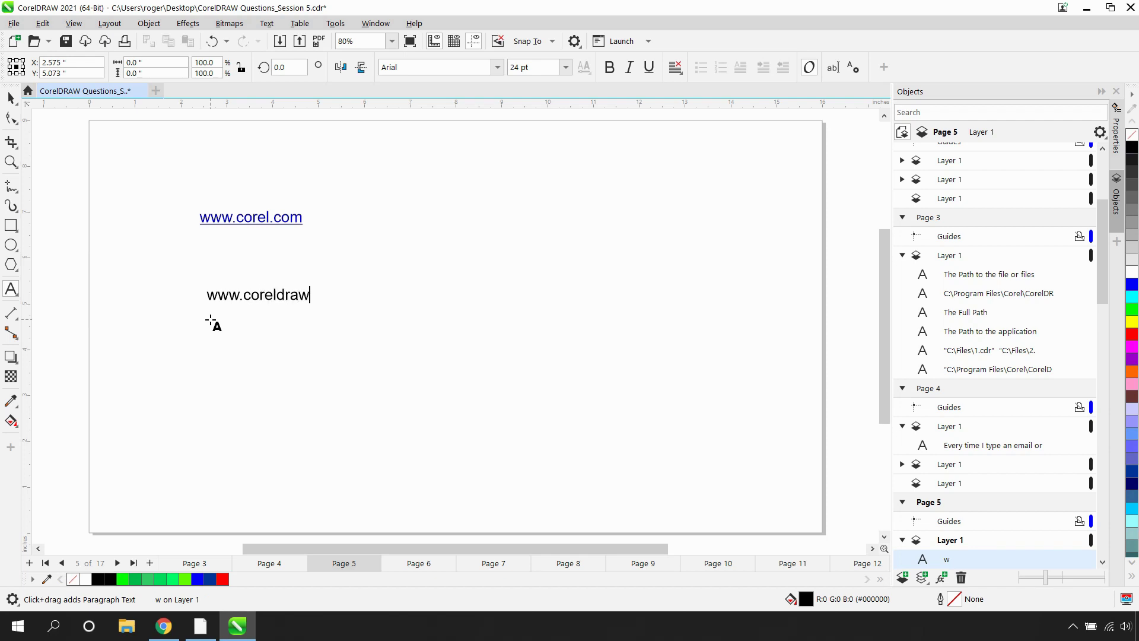
pyautogui.write('.com')
pyautogui.press('Escape')
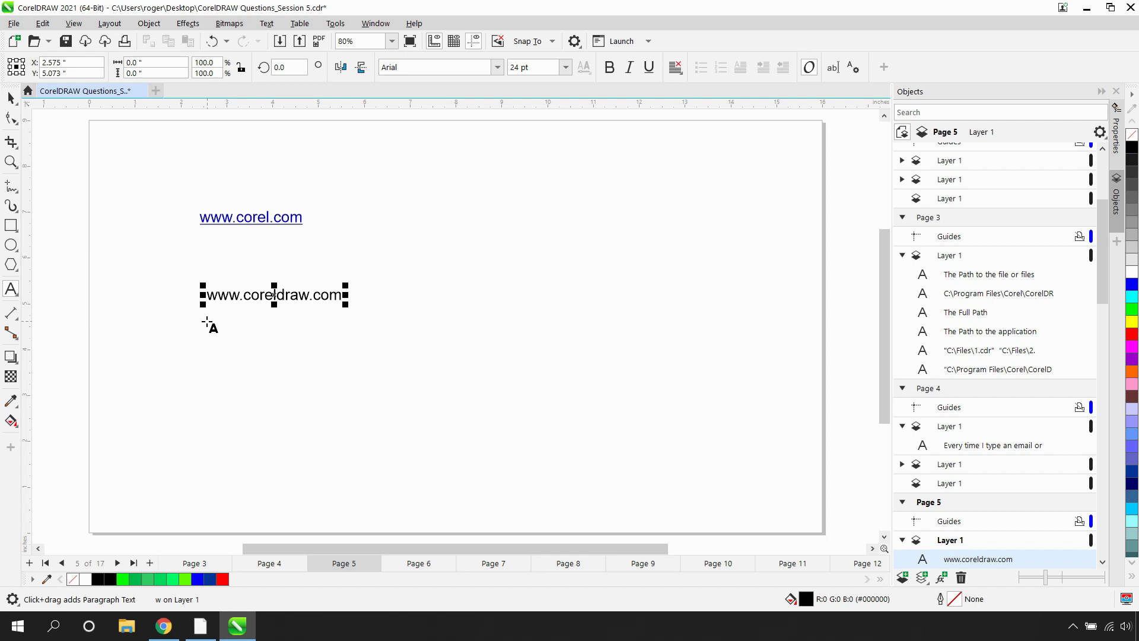
pyautogui.click(11, 99)
pyautogui.click(55, 157)
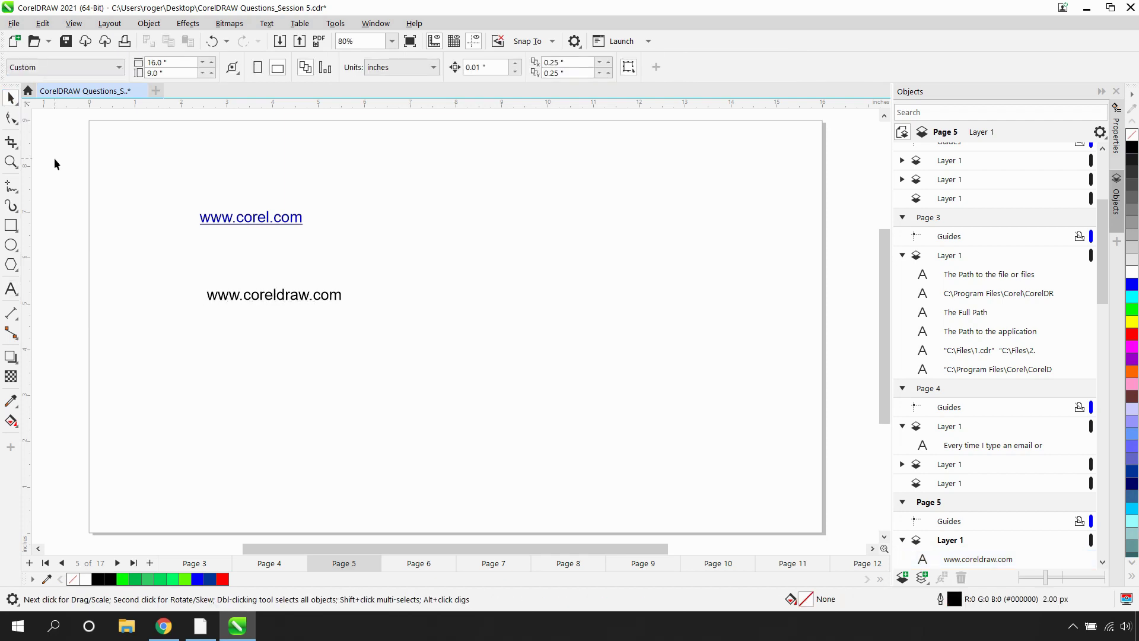
# Step: Go to Page 7 and run the Wizard.CreateCalendar macro from the CalendarWizard (CalendarWizard.gms) project
pyautogui.press('pagedown')
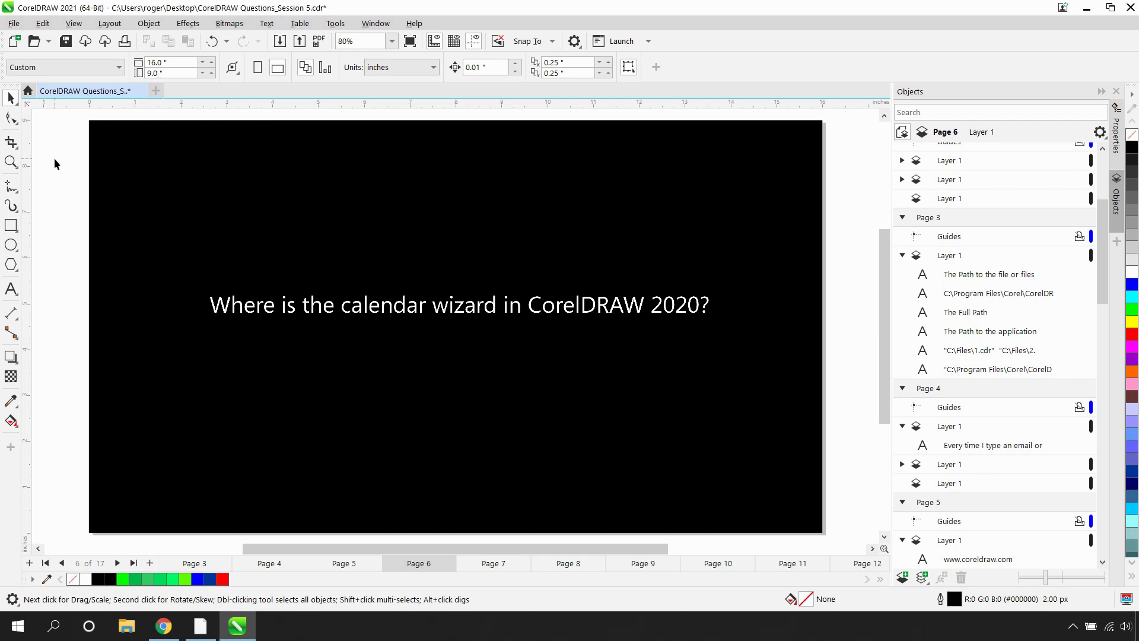
pyautogui.press('pagedown')
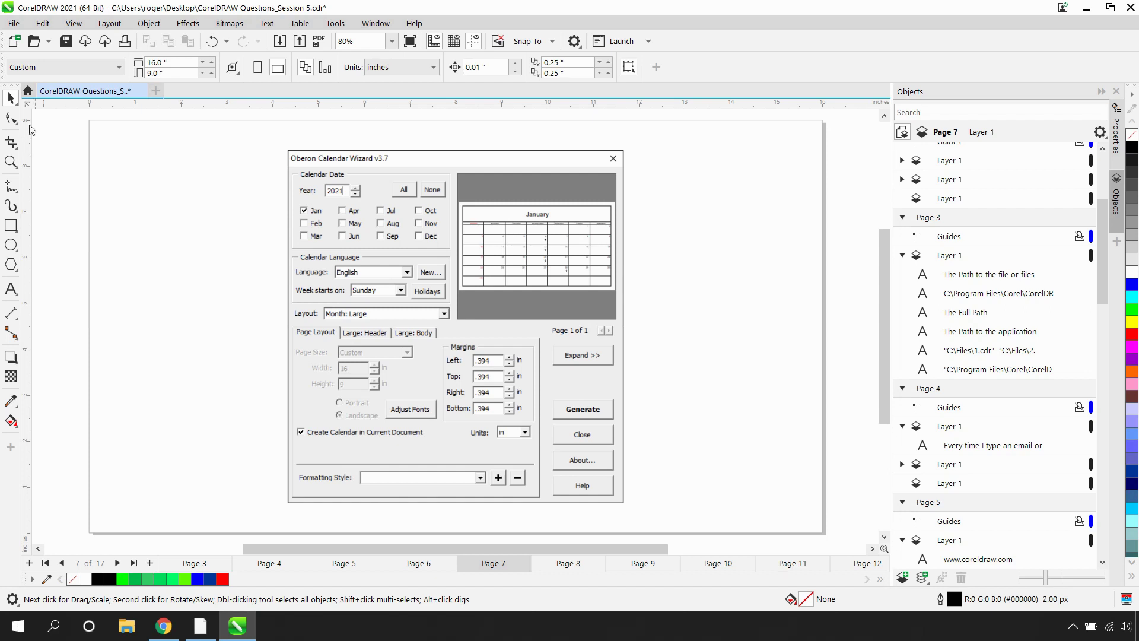
pyautogui.click(341, 24)
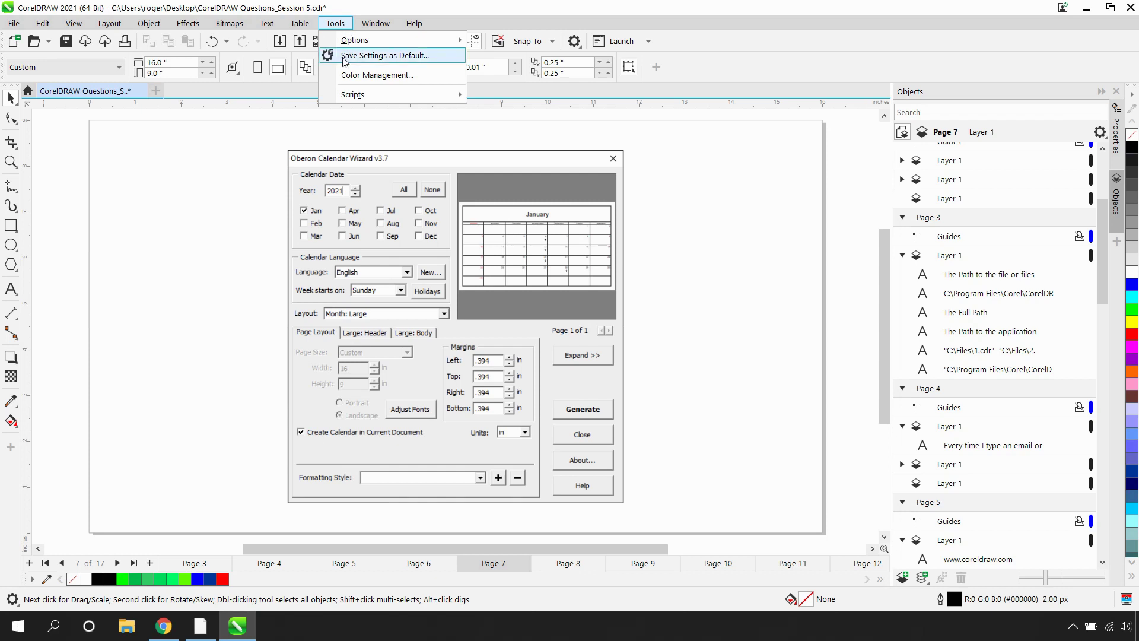
pyautogui.moveTo(374, 98)
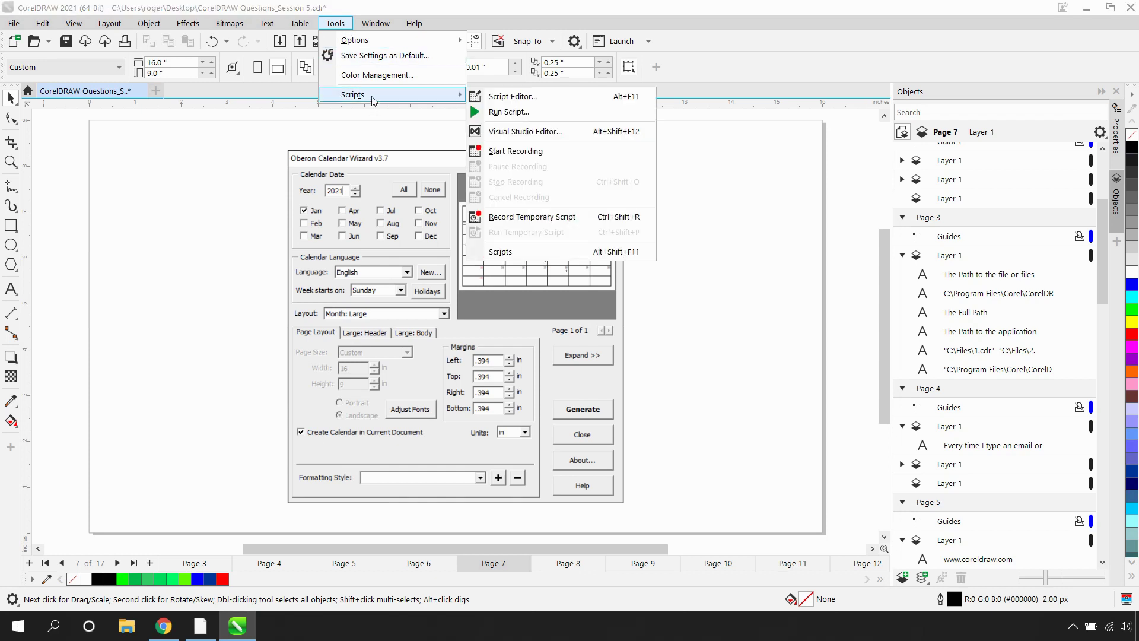
pyautogui.click(518, 113)
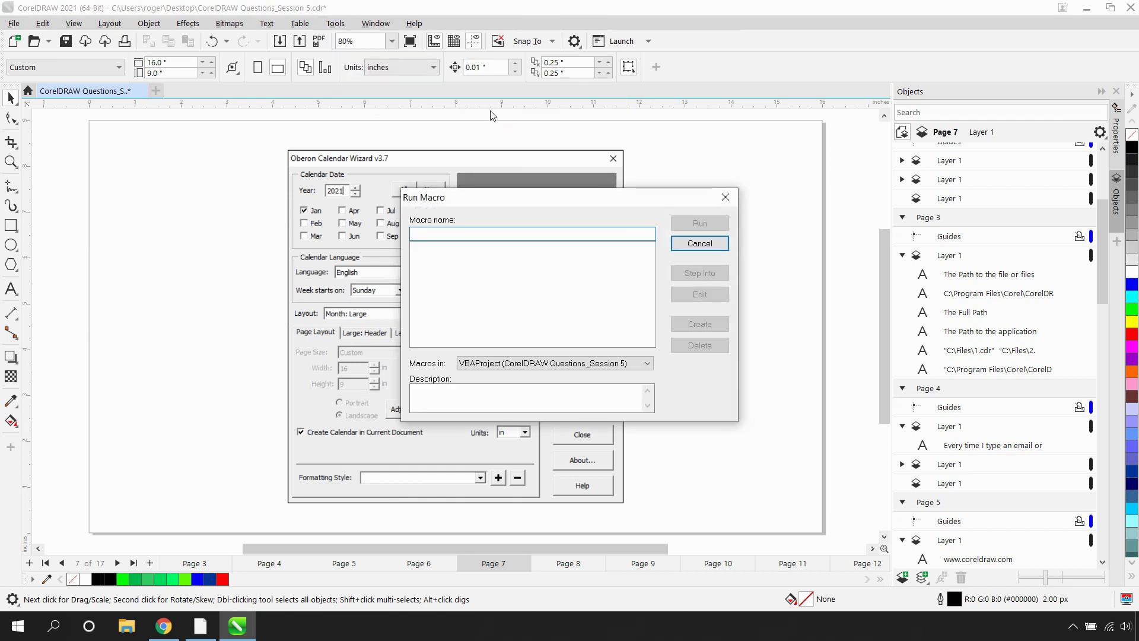
pyautogui.click(500, 364)
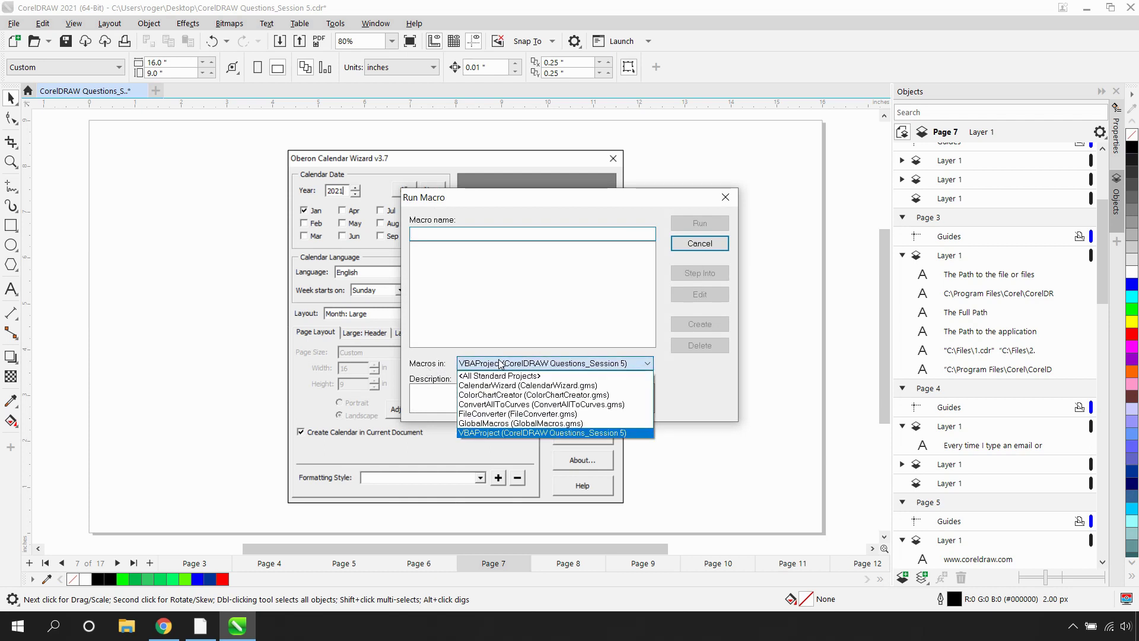
pyautogui.click(539, 386)
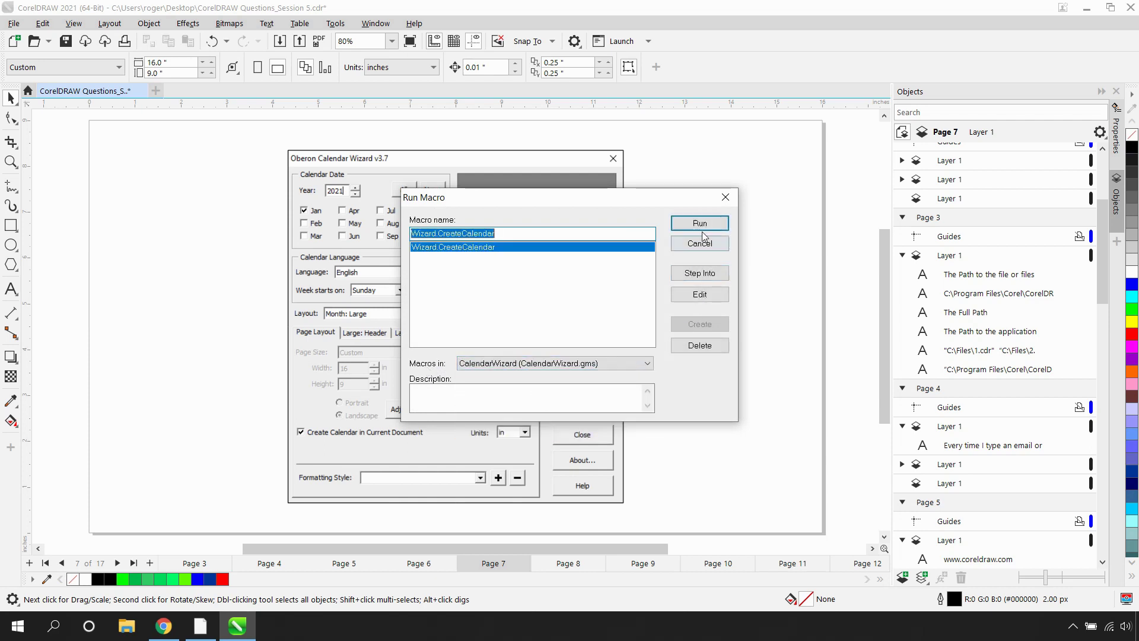
pyautogui.click(701, 224)
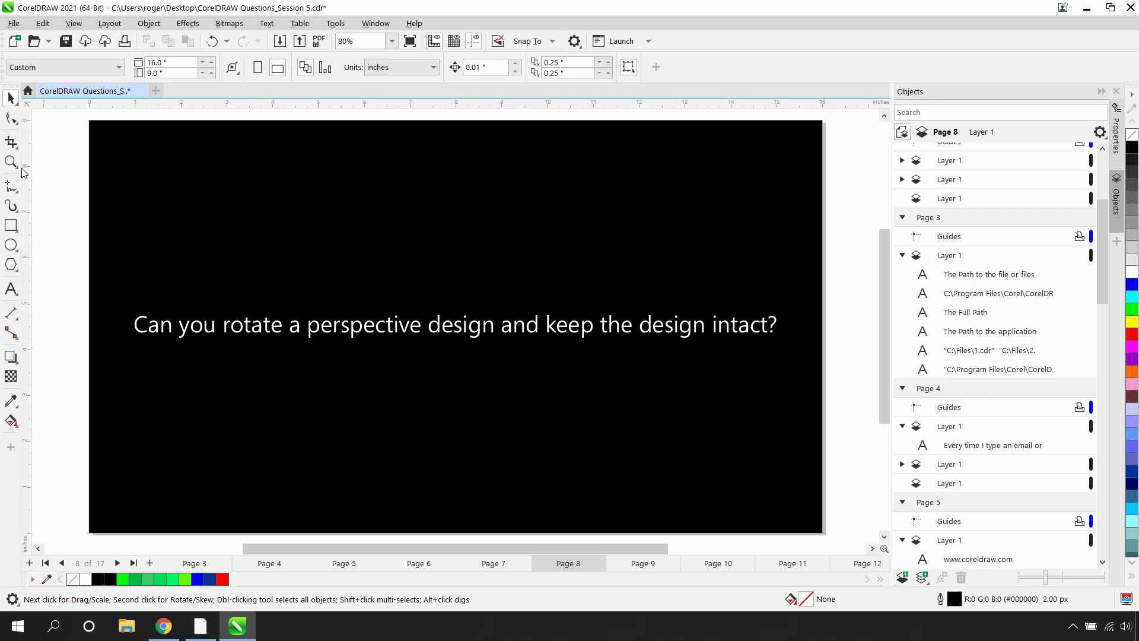
# Step: On Page 9, break the milk carton's perspective group apart and rotate the carton about 17.9° counterclockwise
pyautogui.press('pagedown')
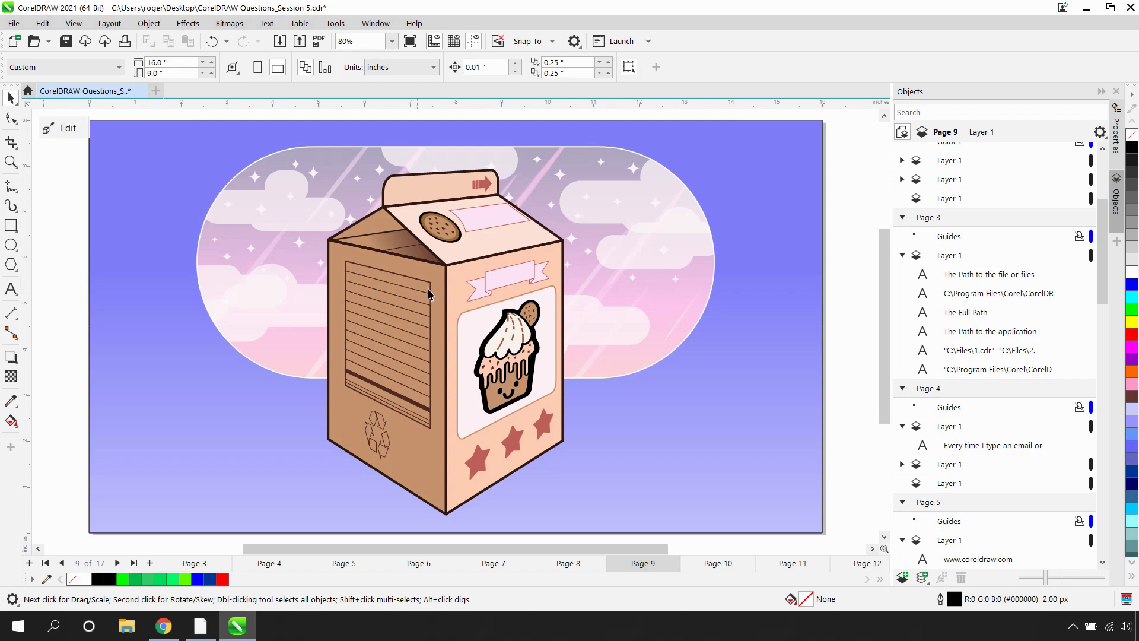
pyautogui.click(452, 270)
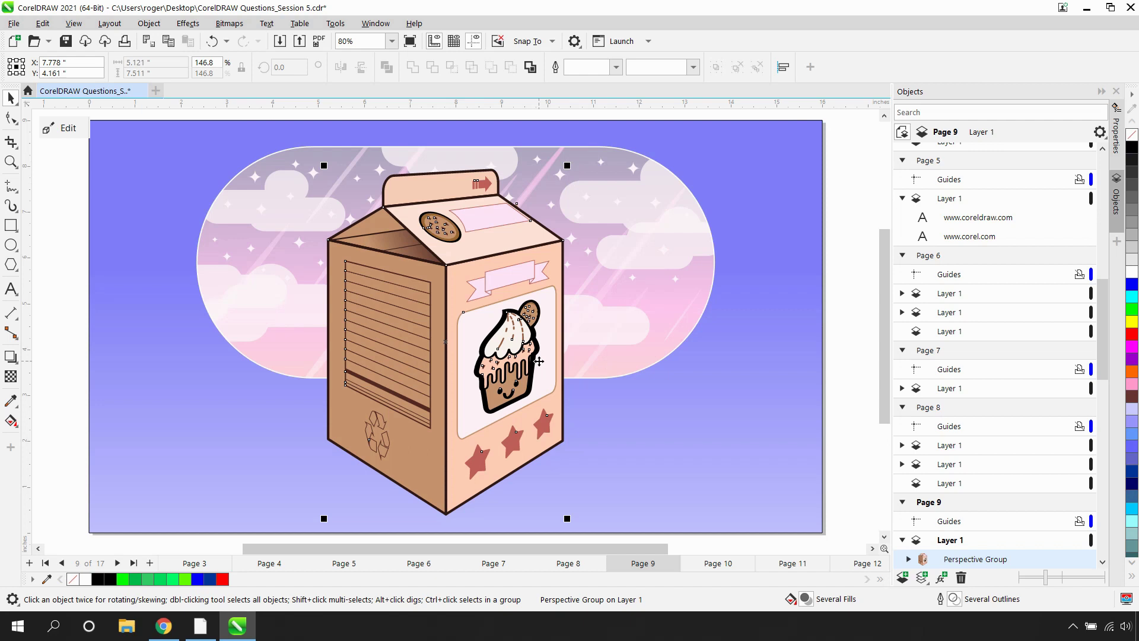
pyautogui.click(148, 24)
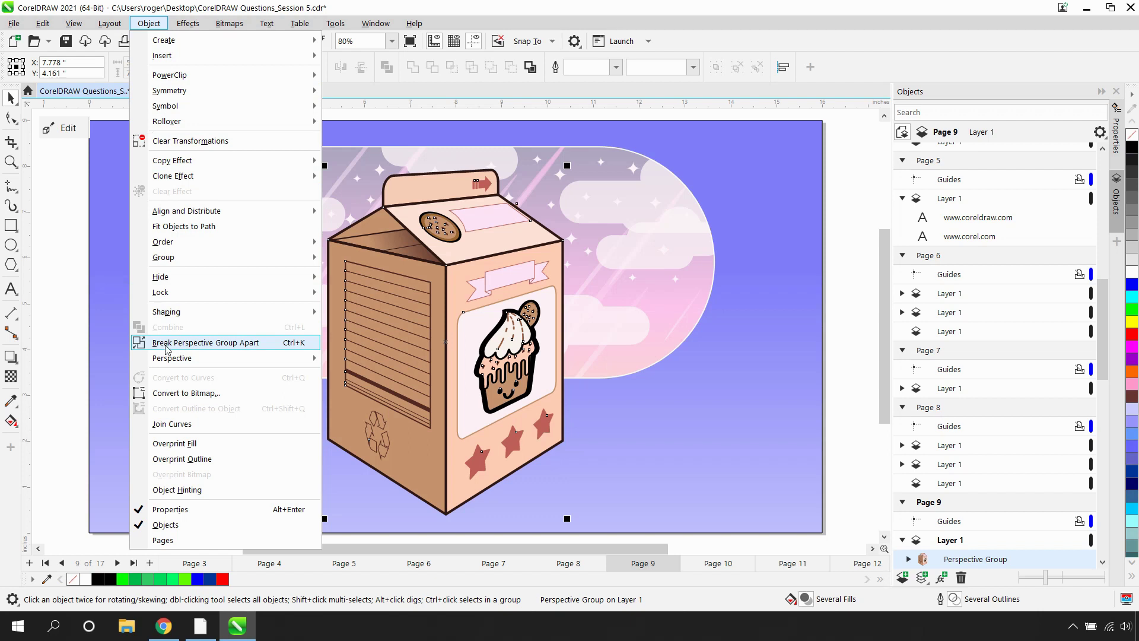
pyautogui.click(244, 345)
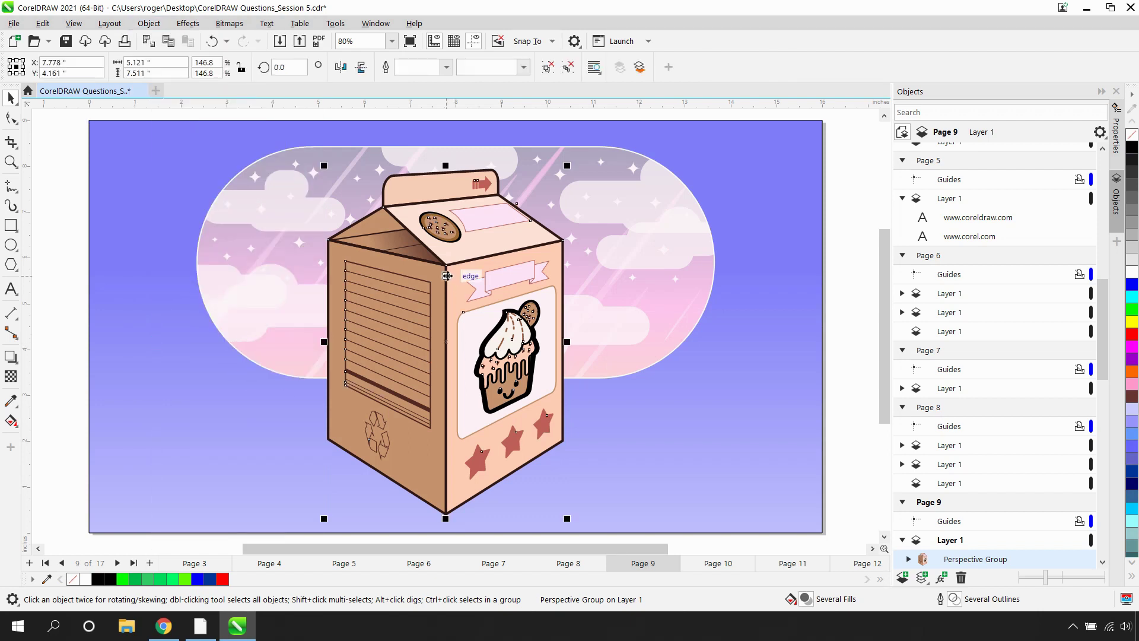
pyautogui.click(469, 275)
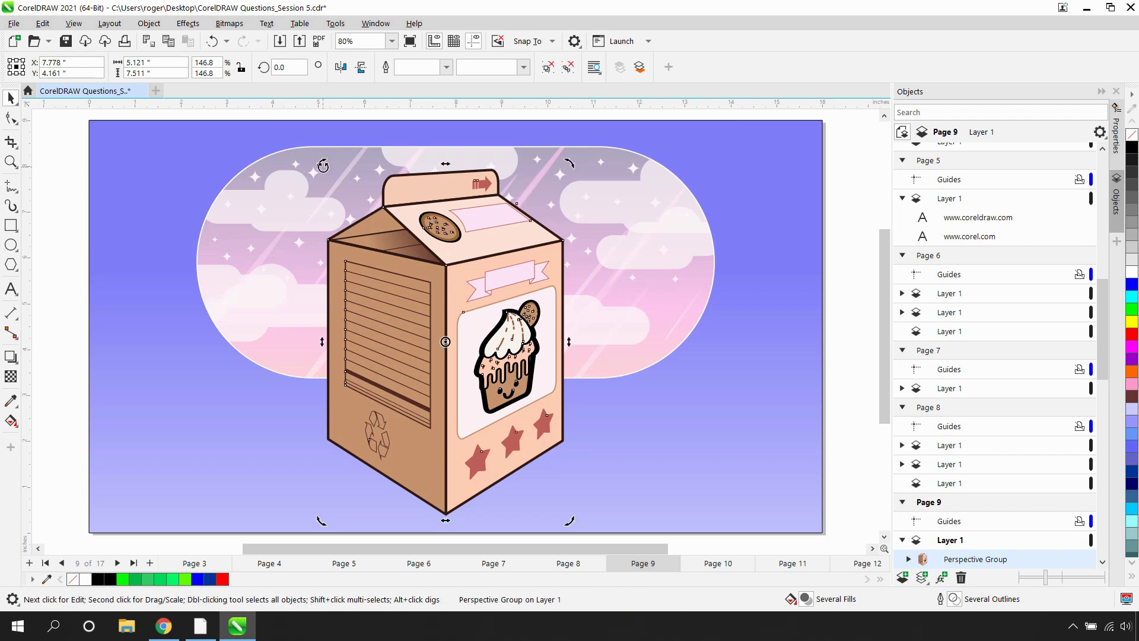
pyautogui.moveTo(323, 160); pyautogui.dragTo(265, 208)
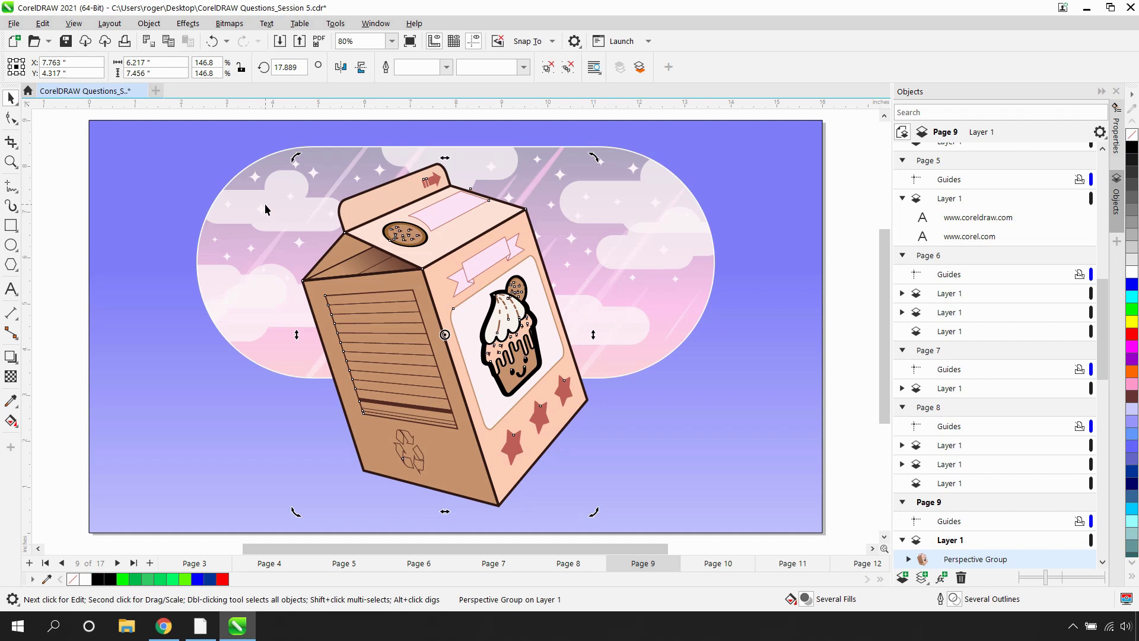
# Step: Go to Page 11 and add a perspective effect to the Tuscany poster bitmap
pyautogui.press('pagedown')
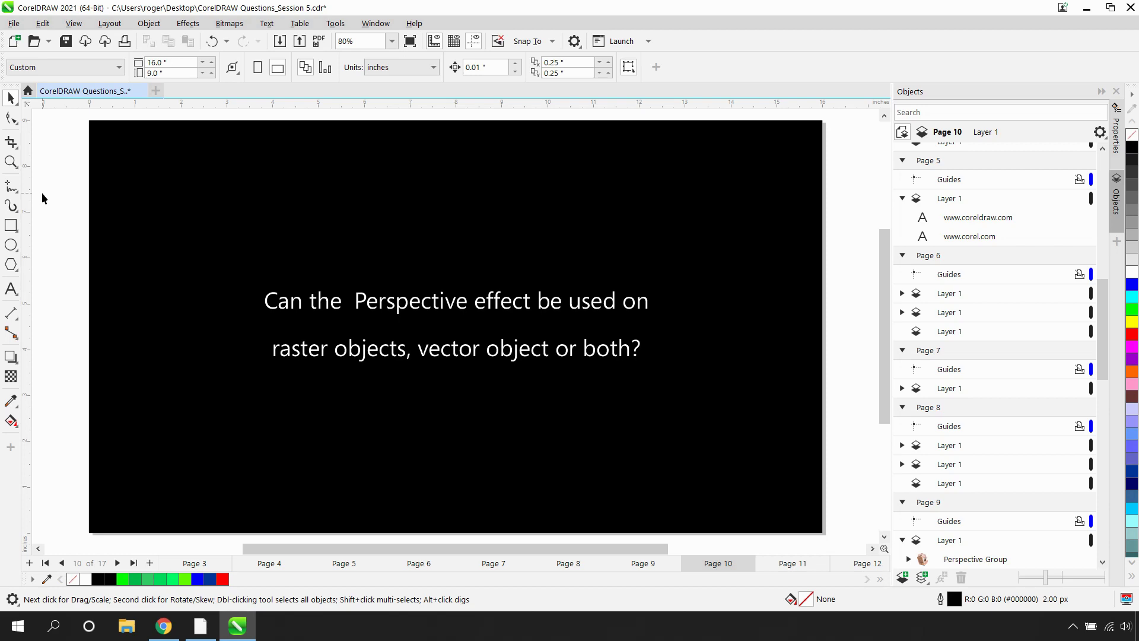
pyautogui.press('pagedown')
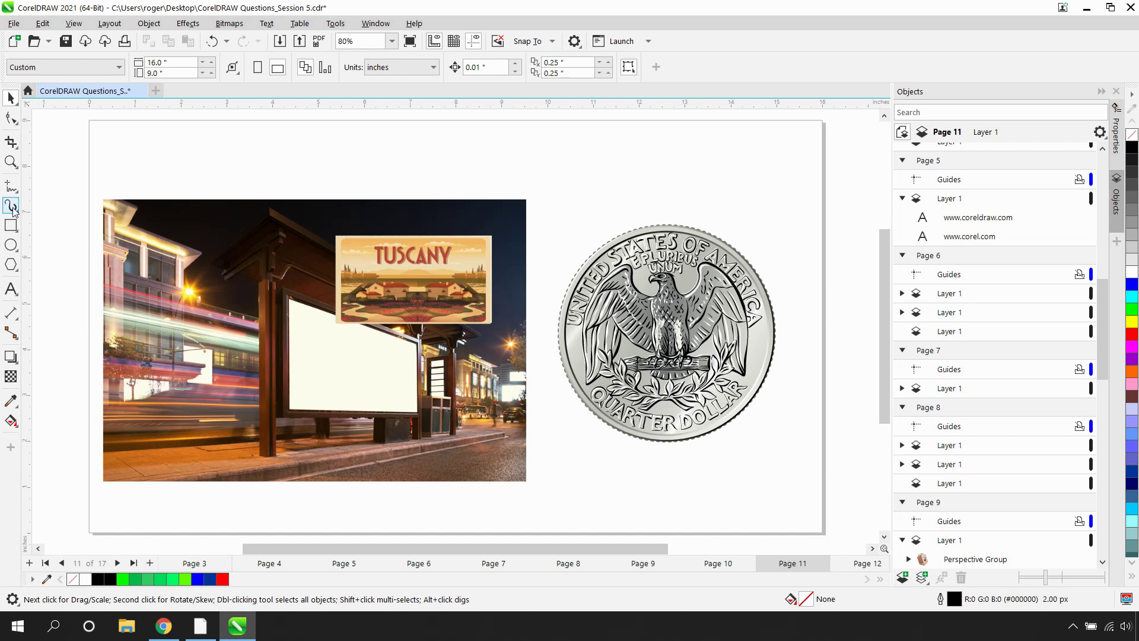
pyautogui.click(383, 275)
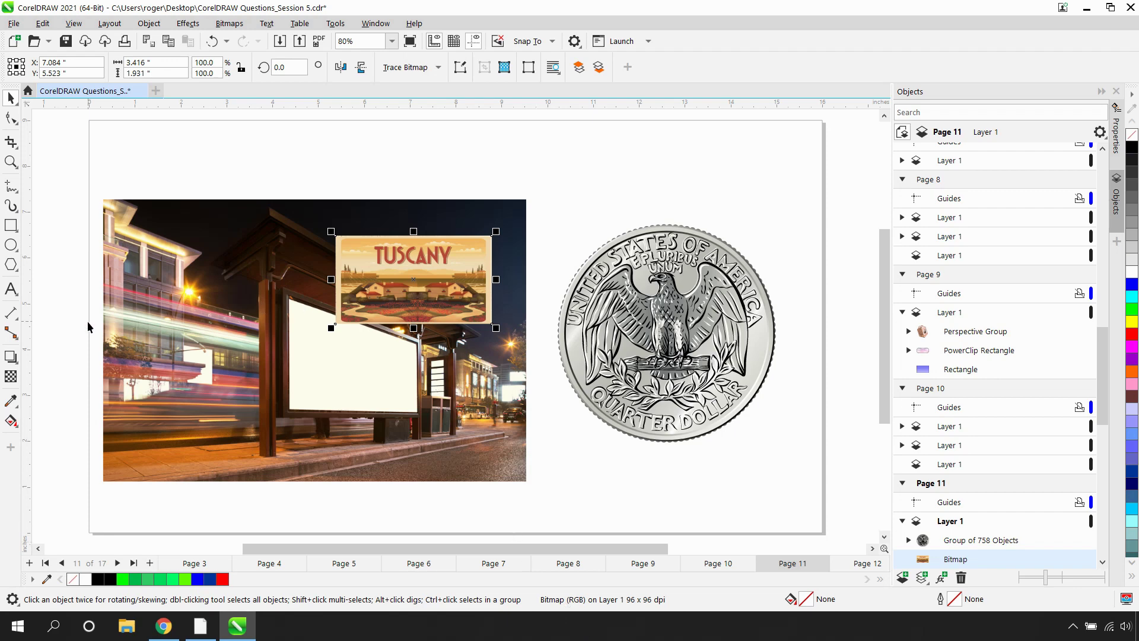
pyautogui.click(145, 24)
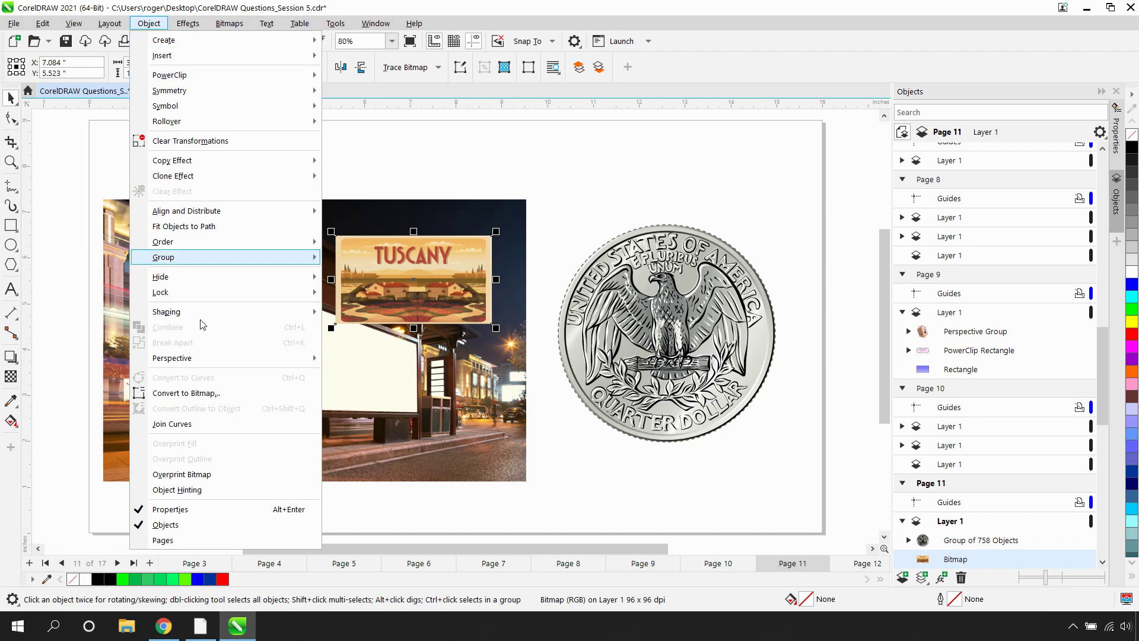
pyautogui.moveTo(207, 359)
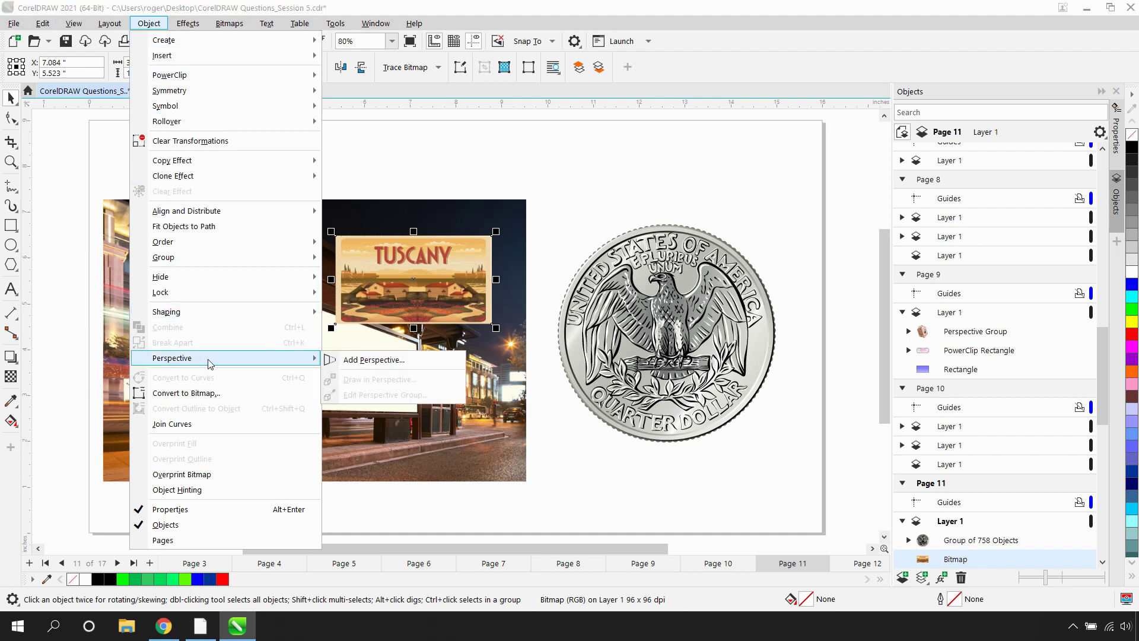
pyautogui.click(374, 359)
# Step: Fit the four perspective corners of the Tuscany bitmap to the blank billboard in the street photo and deselect it
pyautogui.moveTo(335, 324); pyautogui.dragTo(291, 409)
pyautogui.moveTo(489, 321); pyautogui.dragTo(417, 413)
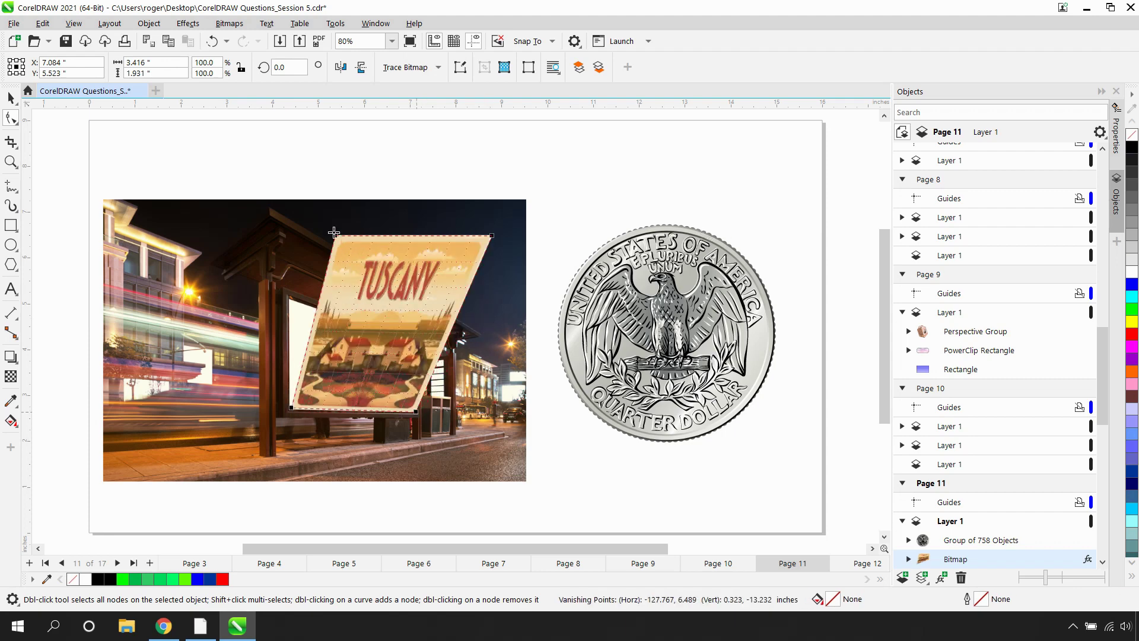
pyautogui.moveTo(337, 235); pyautogui.dragTo(289, 302)
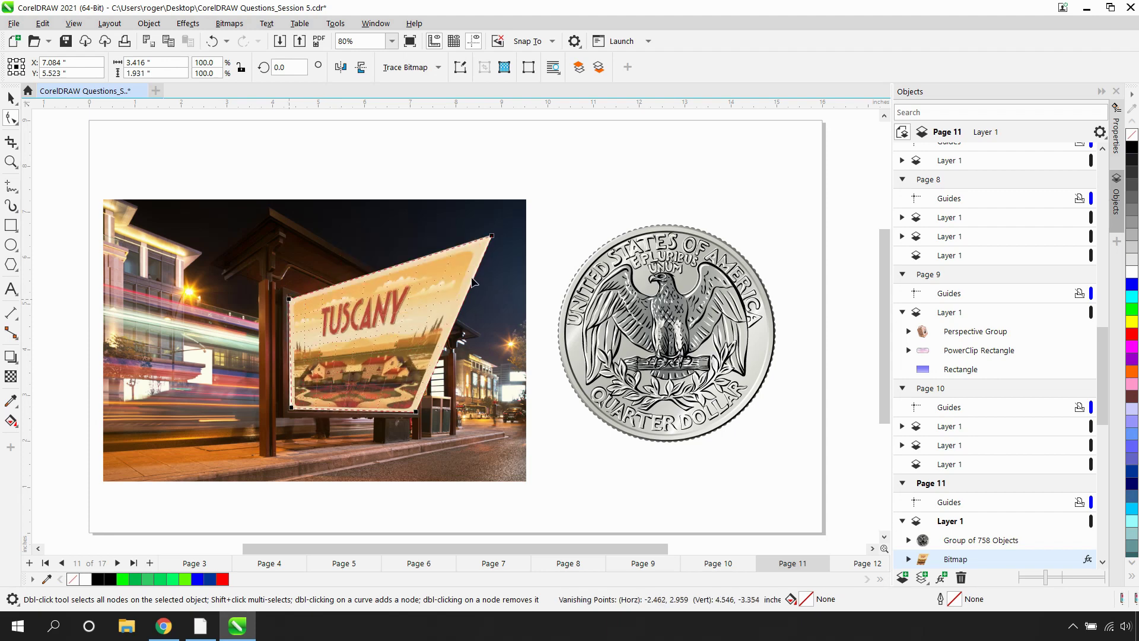
pyautogui.moveTo(491, 235)
pyautogui.mouseDown()
pyautogui.moveTo(427, 306)
pyautogui.moveTo(408, 341)
pyautogui.moveTo(418, 344)
pyautogui.mouseUp()
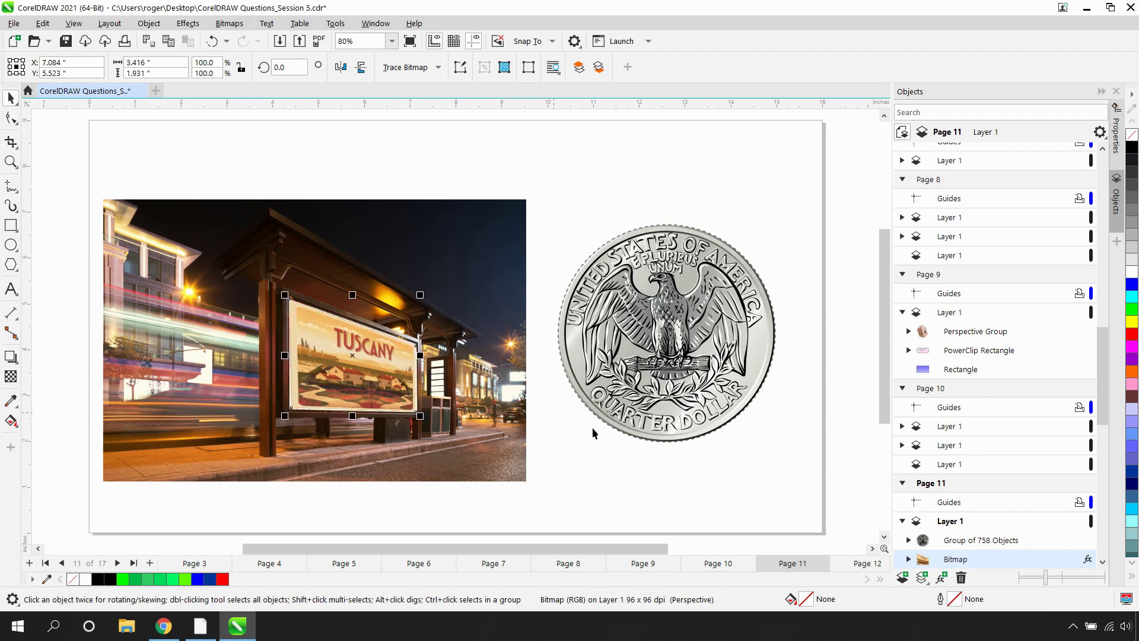
pyautogui.press('space')
pyautogui.click(666, 160)
# Step: Add a perspective to the quarter coin group, pull its upper-right corner down and outward and its upper-left corner inward, and deselect it
pyautogui.click(733, 320)
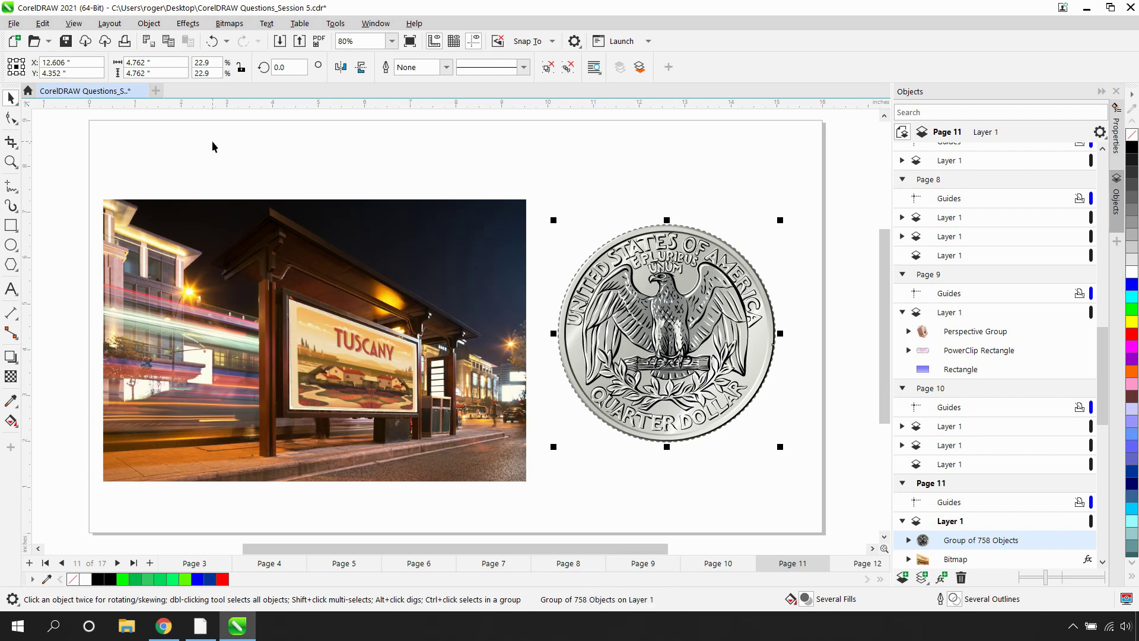
pyautogui.click(149, 24)
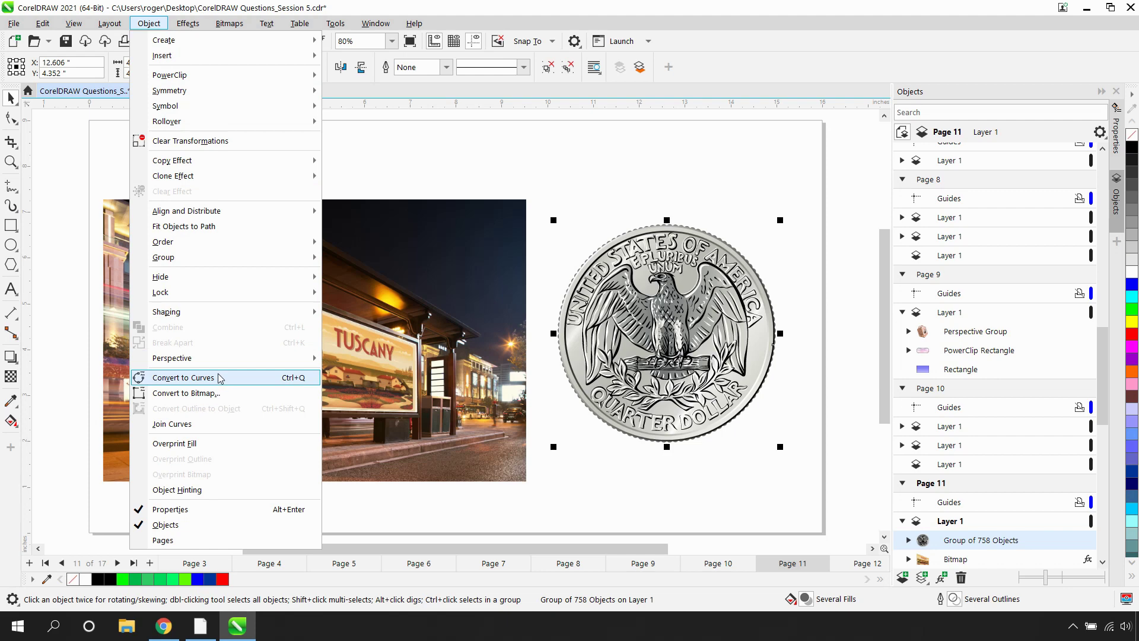
pyautogui.moveTo(221, 367)
pyautogui.click(356, 358)
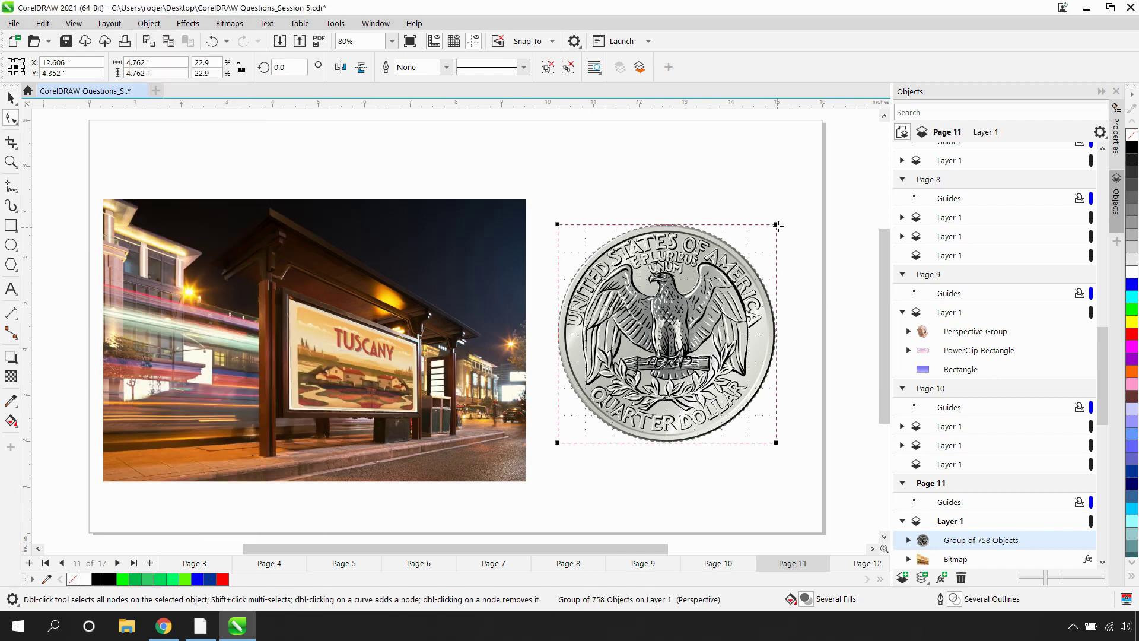
pyautogui.moveTo(777, 225); pyautogui.dragTo(826, 342)
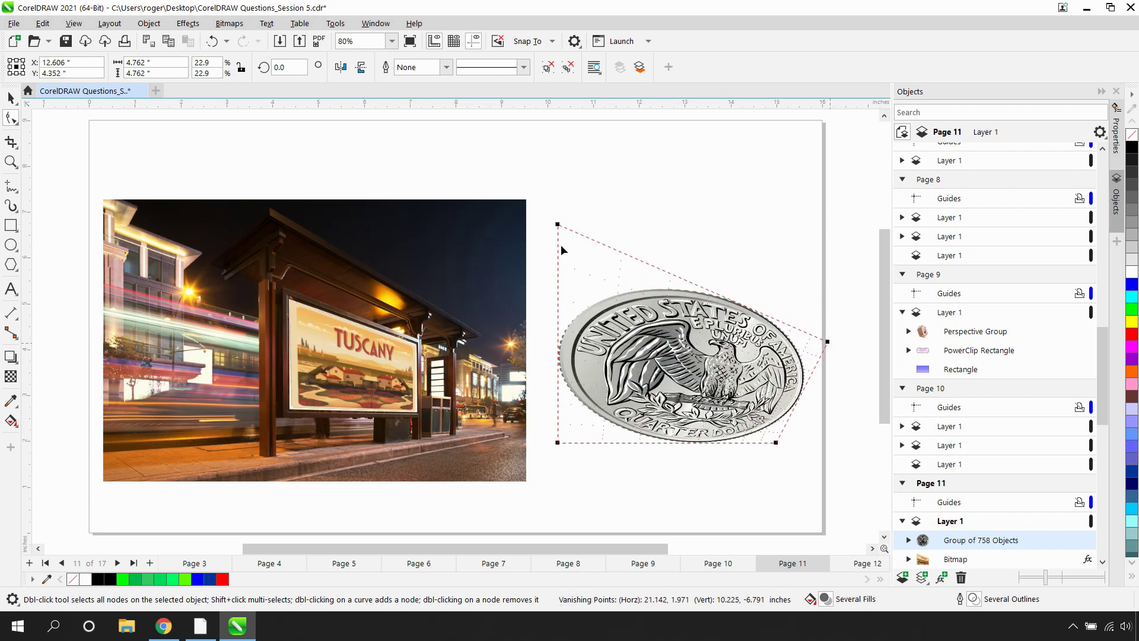
pyautogui.moveTo(558, 224); pyautogui.dragTo(713, 281)
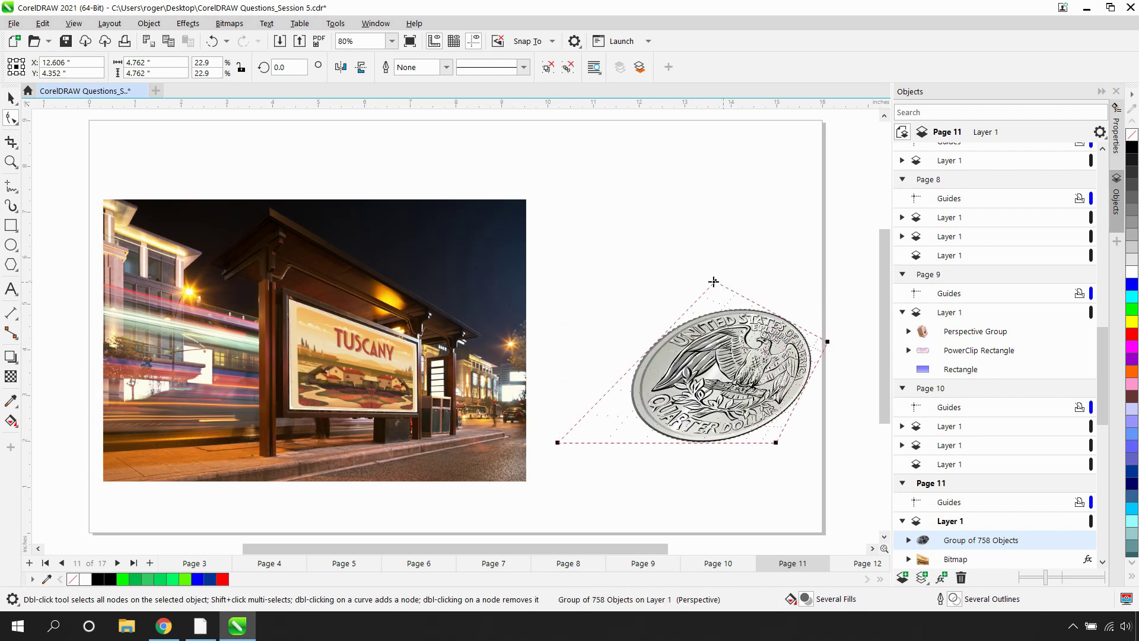
pyautogui.press('space')
pyautogui.click(632, 191)
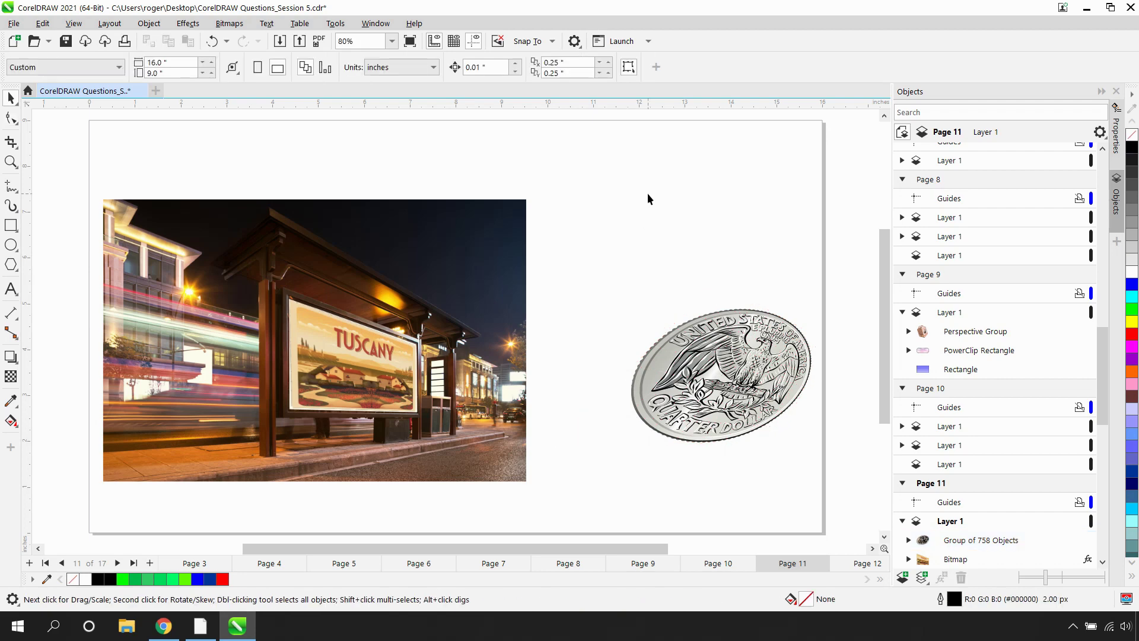
# Step: Go to Page 13 and create a boundary curve around the butterfly clipart
pyautogui.press('pagedown')
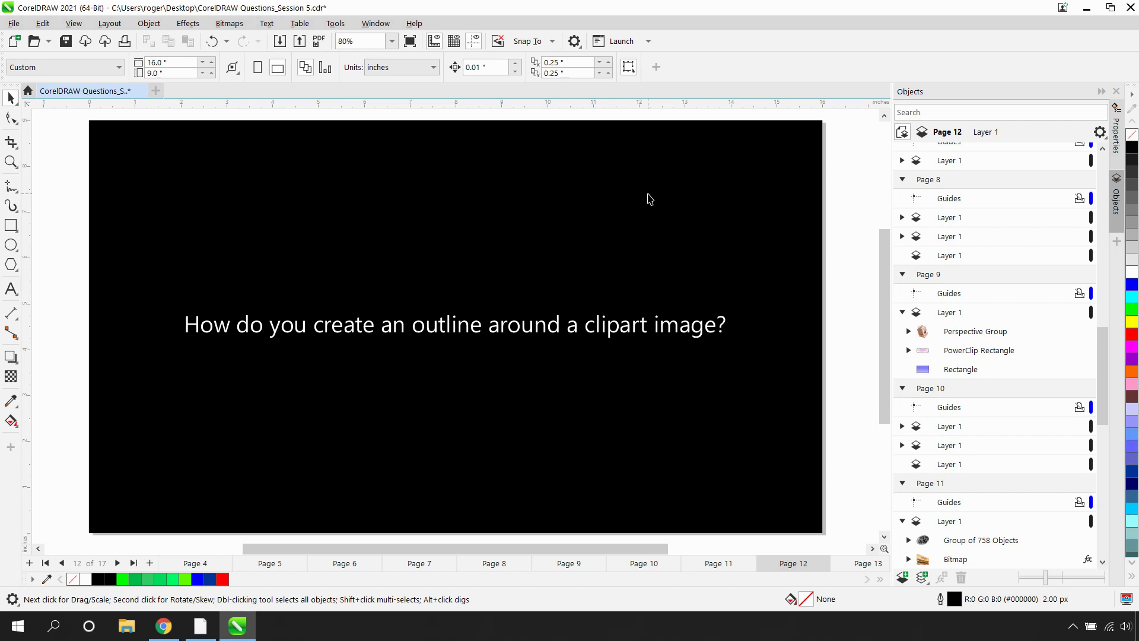
pyautogui.press('pagedown')
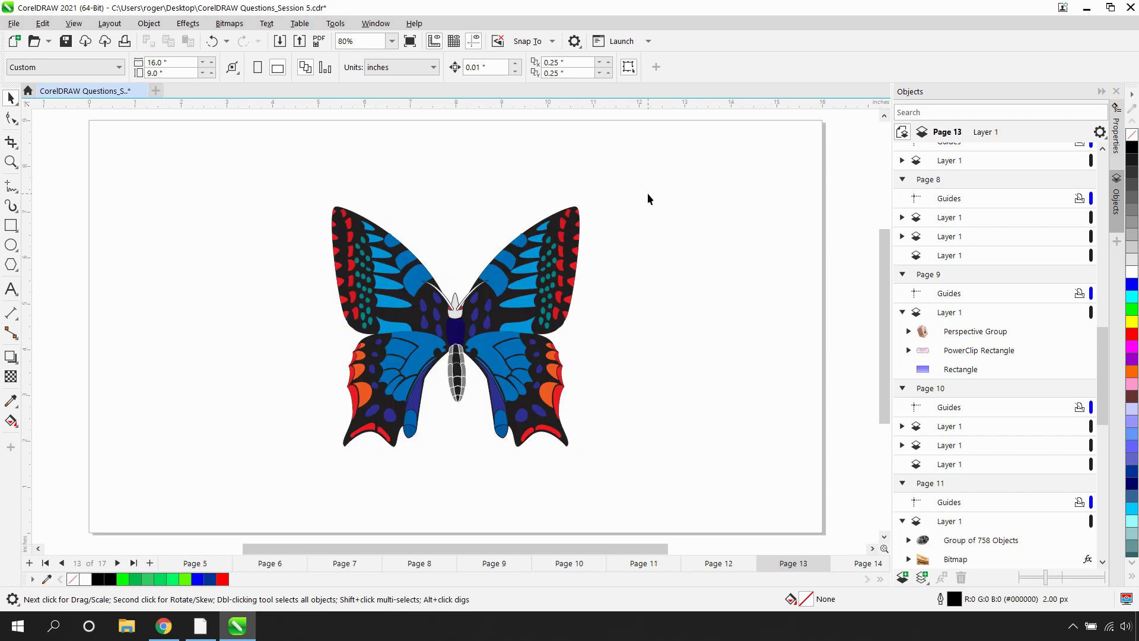
pyautogui.click(565, 219)
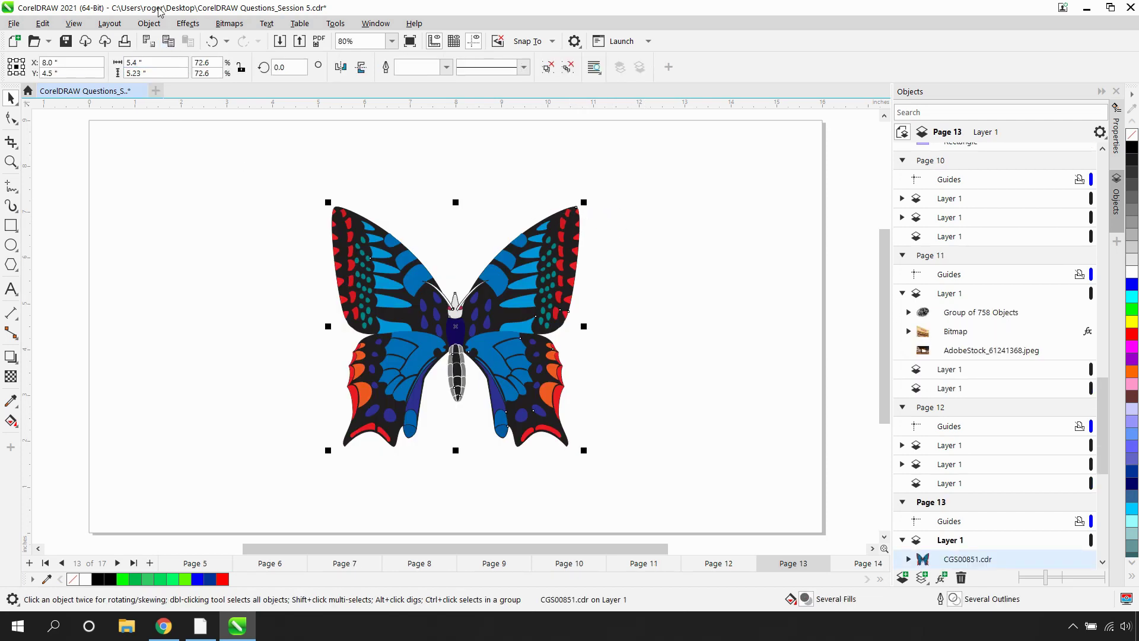
pyautogui.click(148, 24)
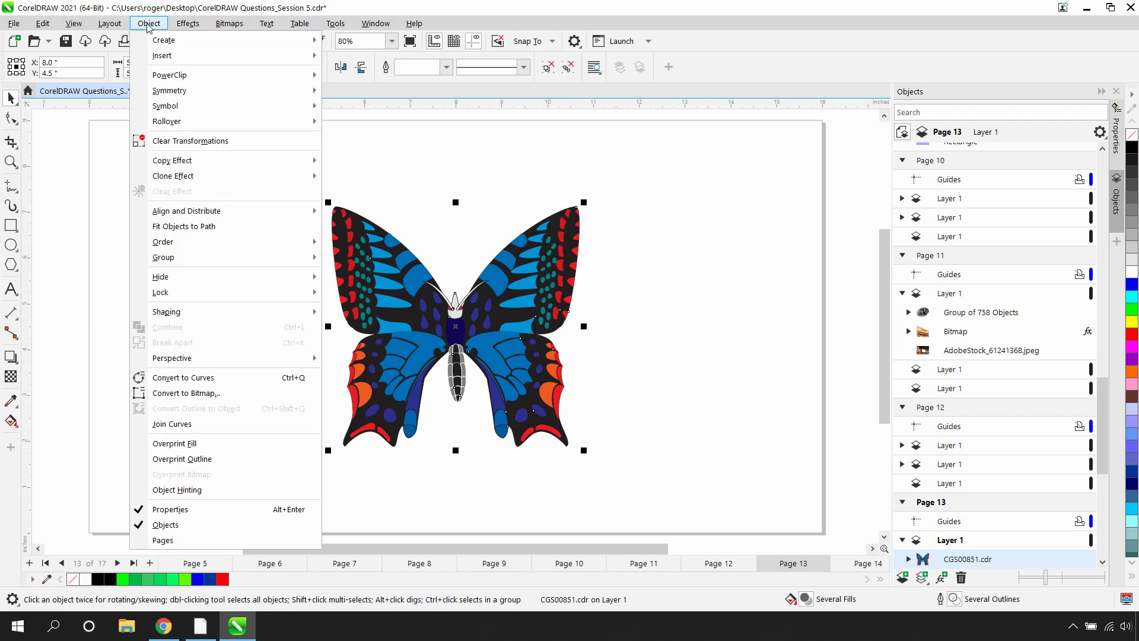
pyautogui.moveTo(204, 313)
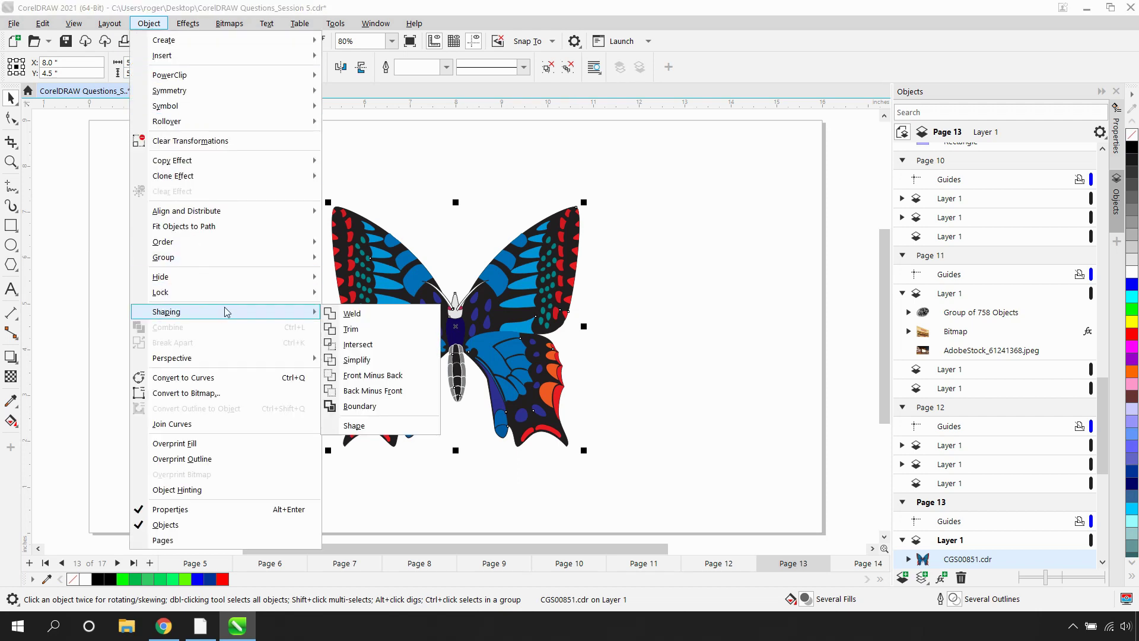
pyautogui.click(369, 410)
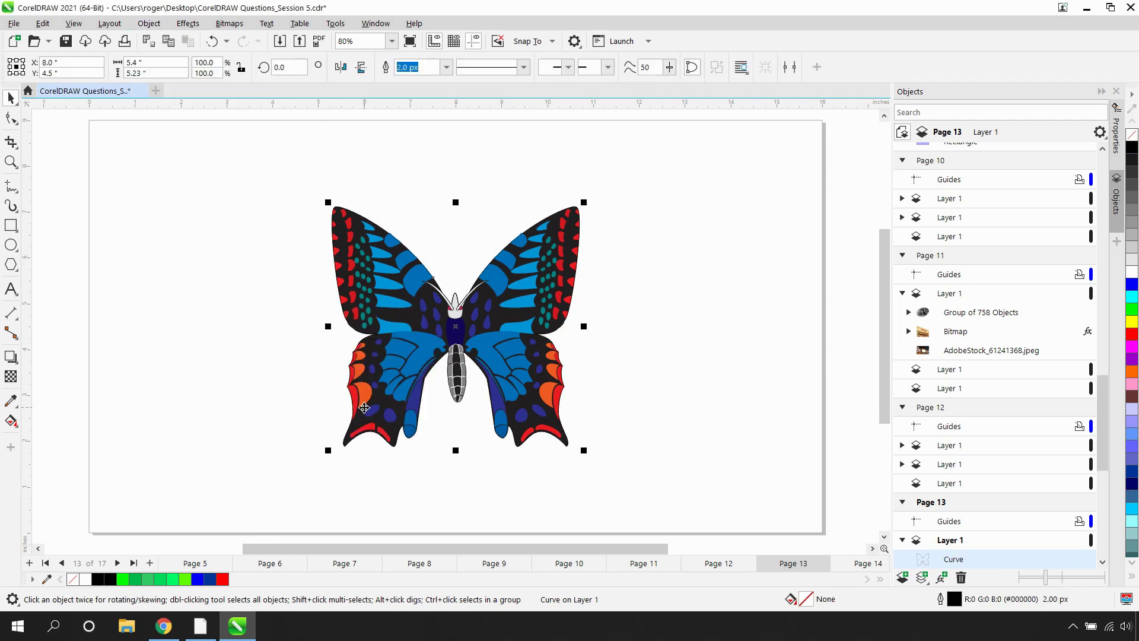
# Step: Give the butterfly's boundary curve an 8.0 px red outline and move it up and to the right of the clipart
pyautogui.click(448, 69)
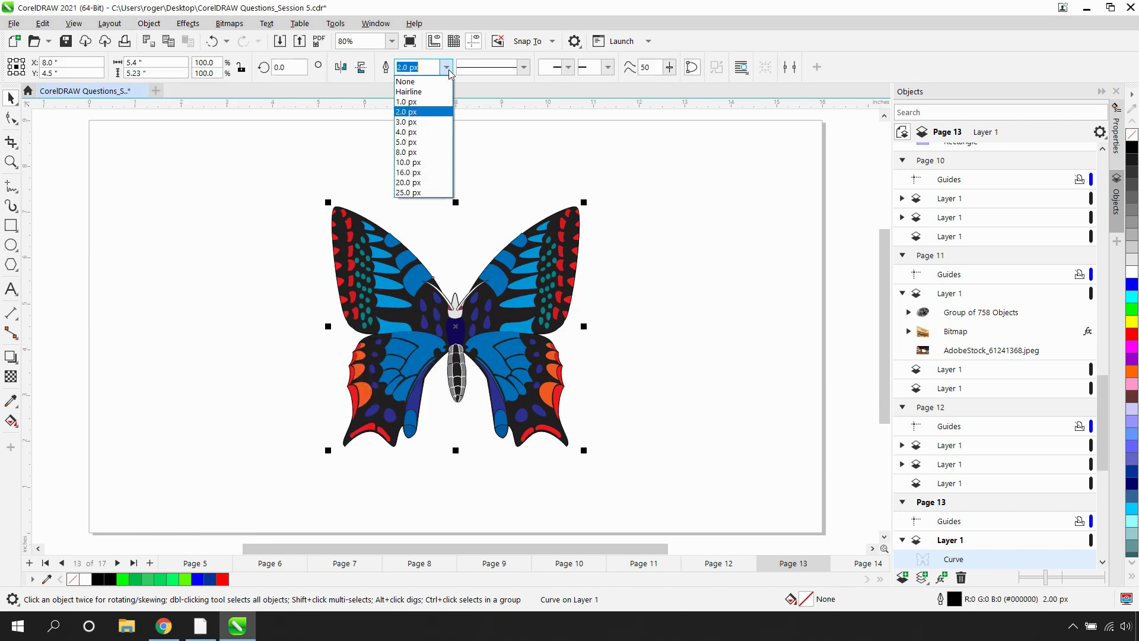
pyautogui.click(423, 153)
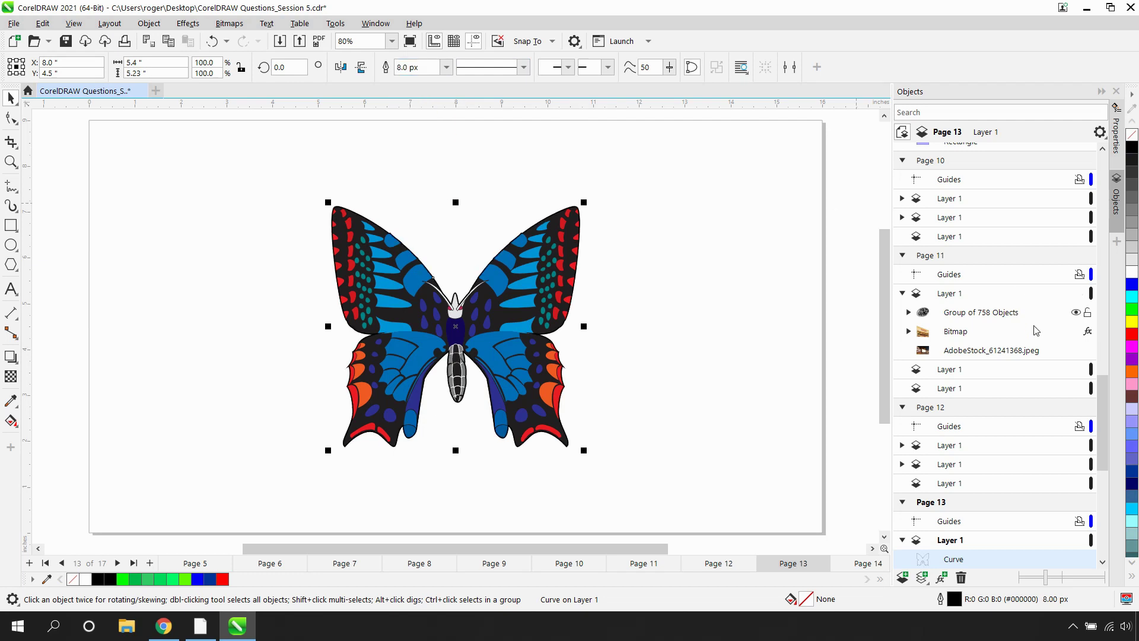
pyautogui.rightClick(1133, 335)
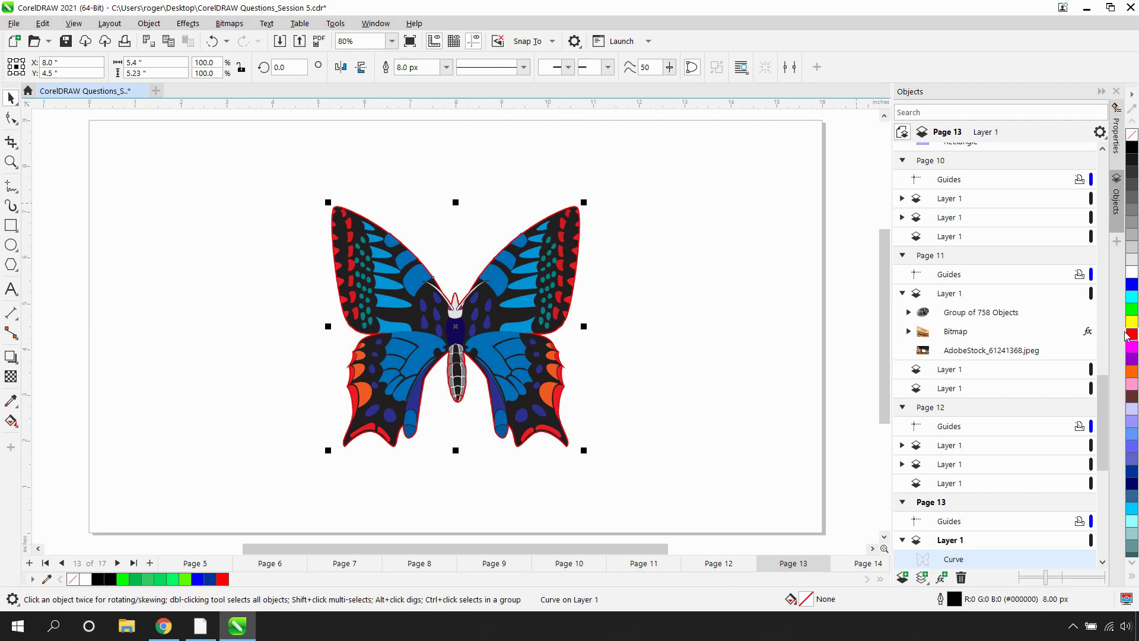
pyautogui.moveTo(457, 331); pyautogui.dragTo(685, 263)
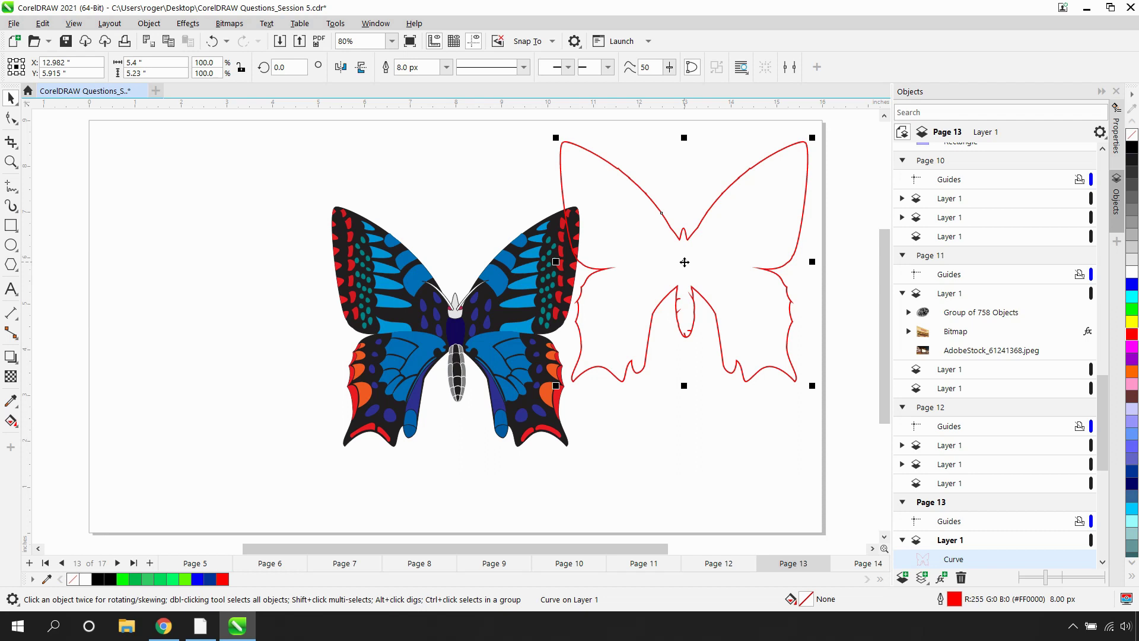
# Step: Go through Pages 14 to 17 to examine the questions on bitmap editing and workspace export and their illustrated answers
pyautogui.press('pagedown')
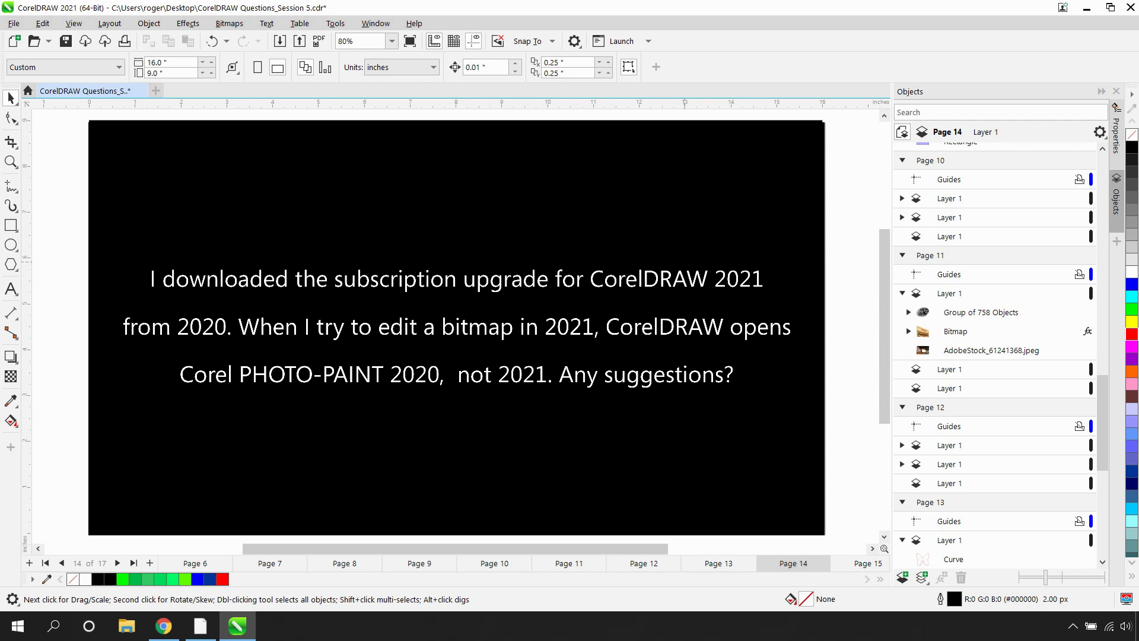
pyautogui.press('pagedown')
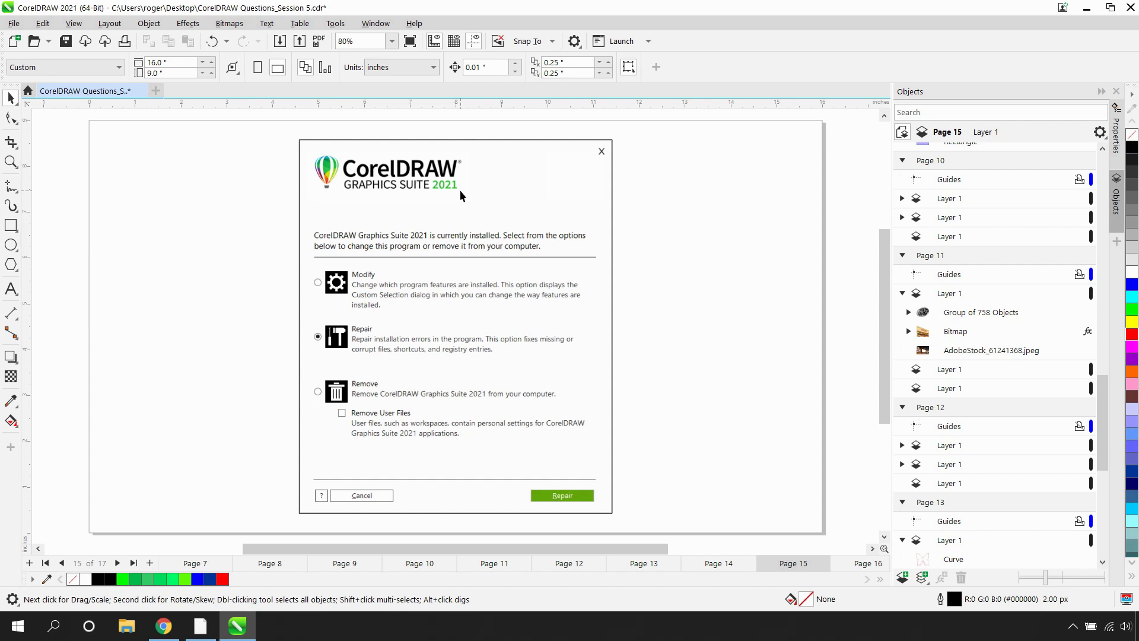
pyautogui.press('pagedown')
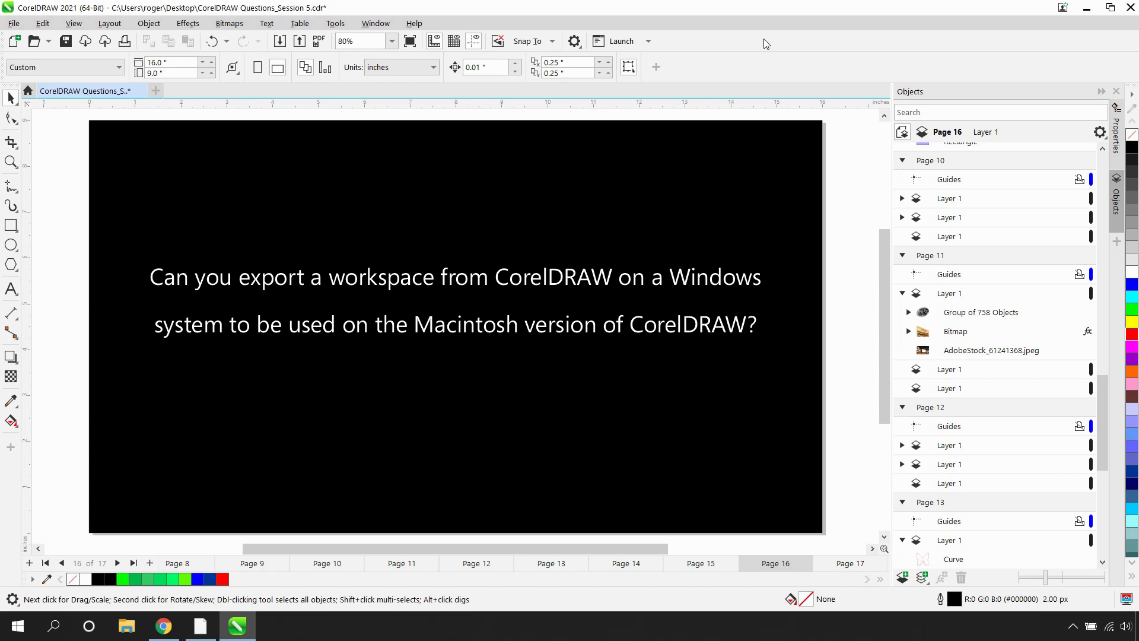
pyautogui.press('pagedown')
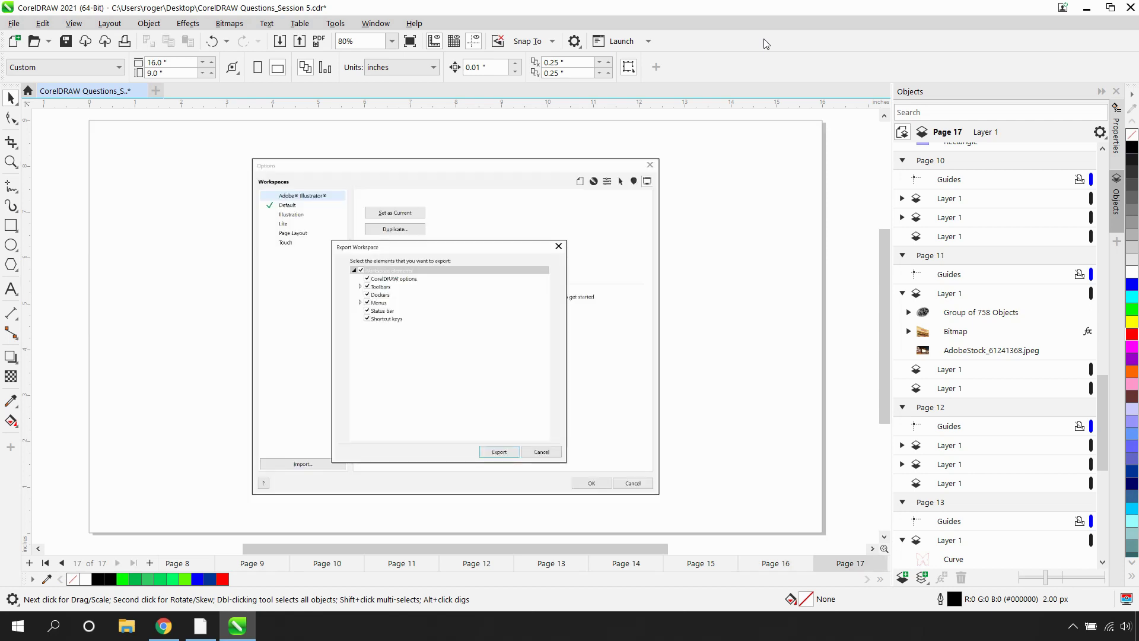